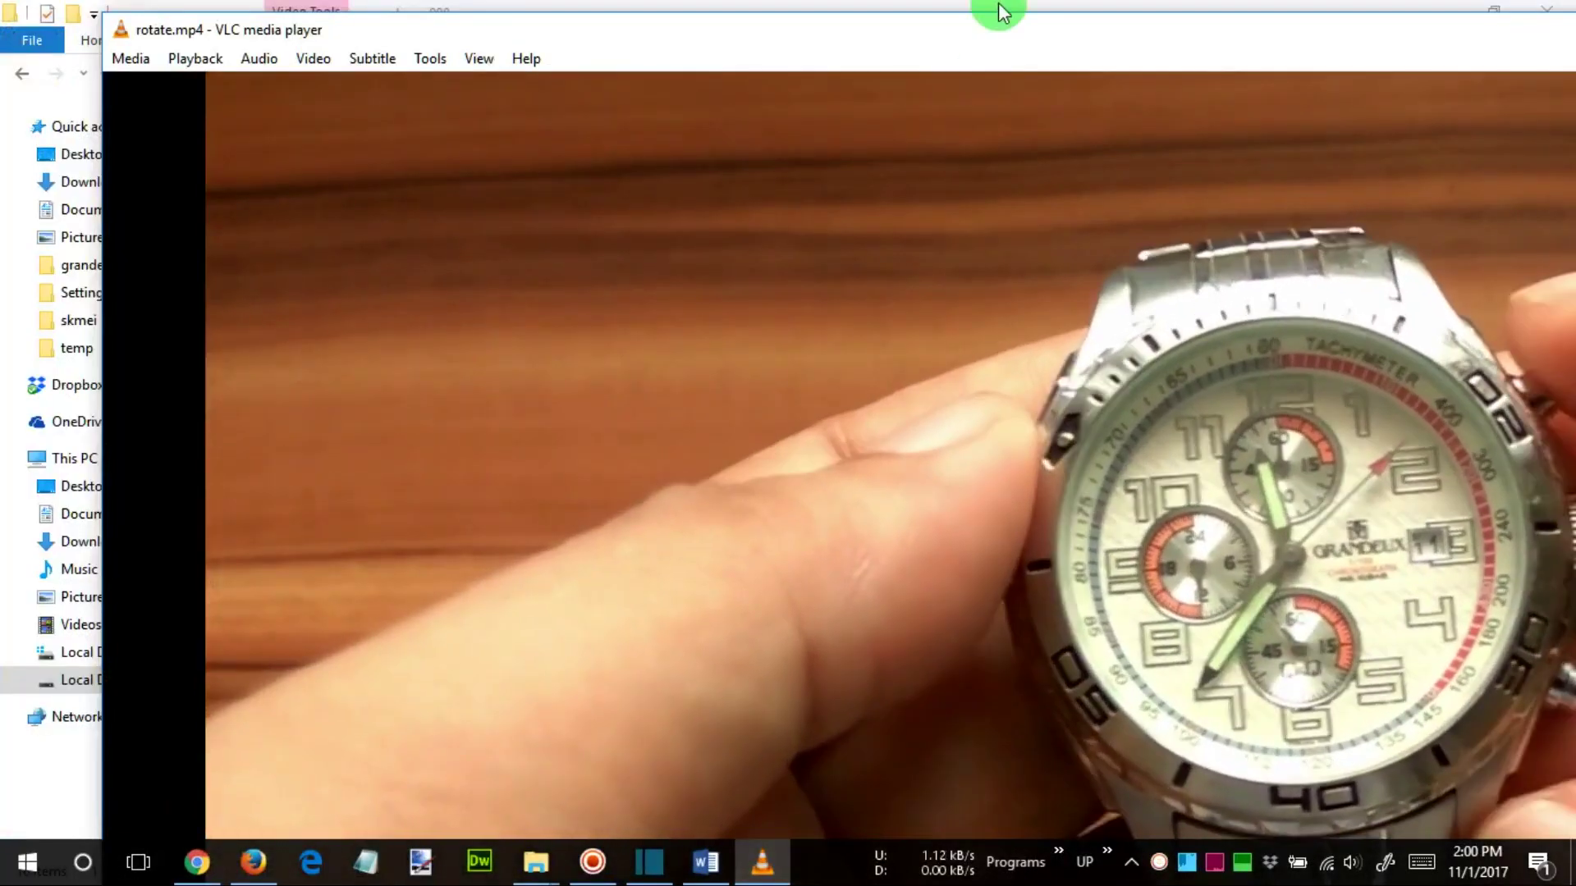
# - Shrink the VLC window playing rotate.mp4 to reveal the desktop
pyautogui.moveTo(996, 11); pyautogui.dragTo(809, 342)
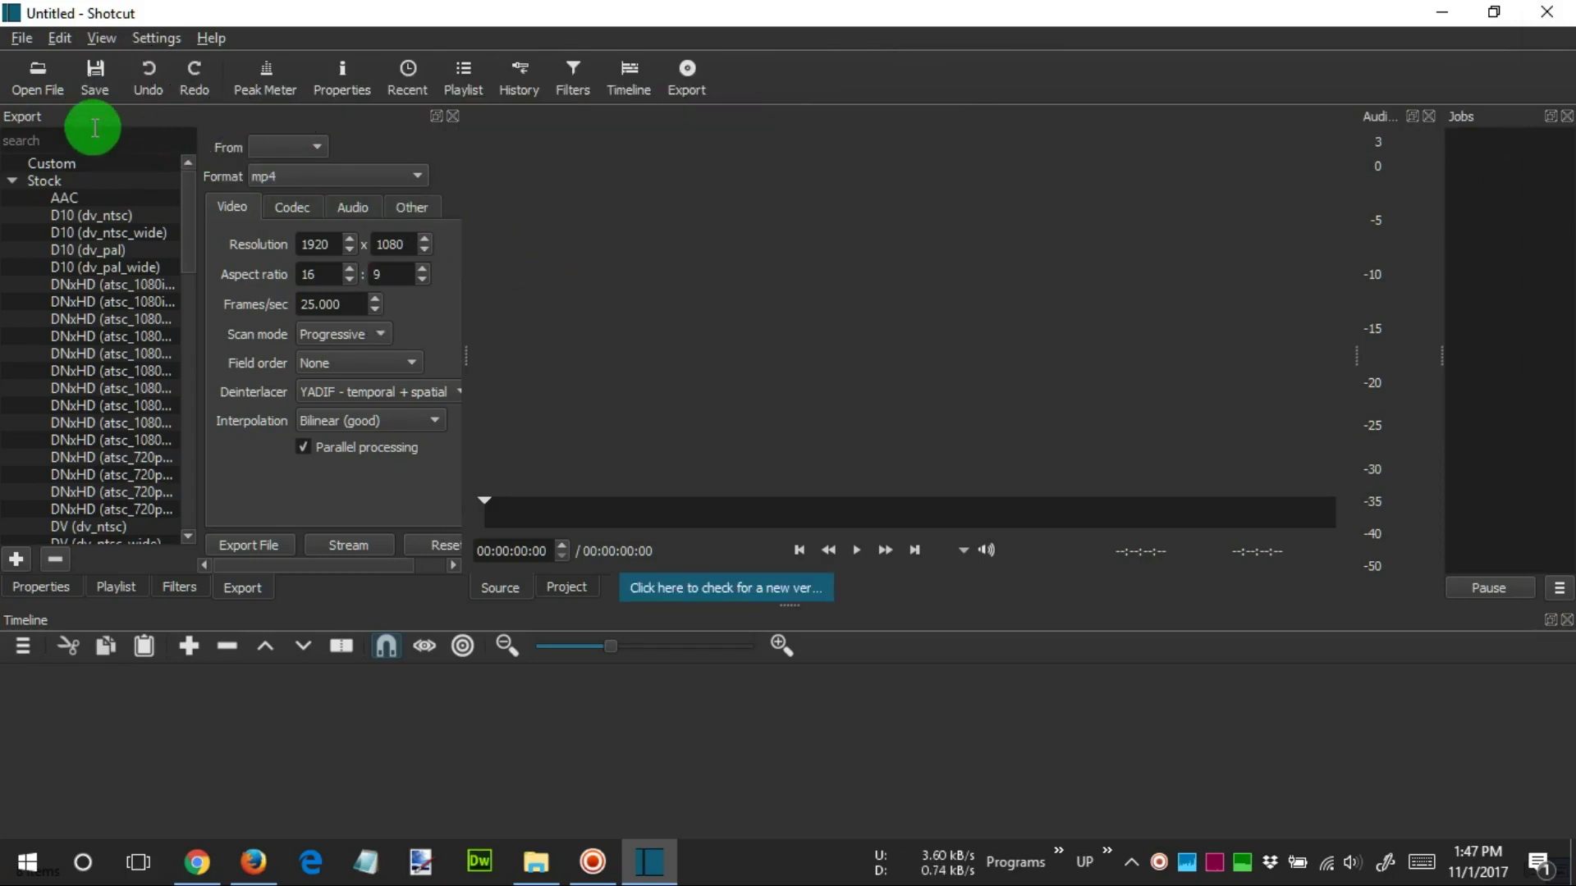
# - Load image.jpg into the player and drop it onto the V1 track as a 4-second clip
pyautogui.click(41, 82)
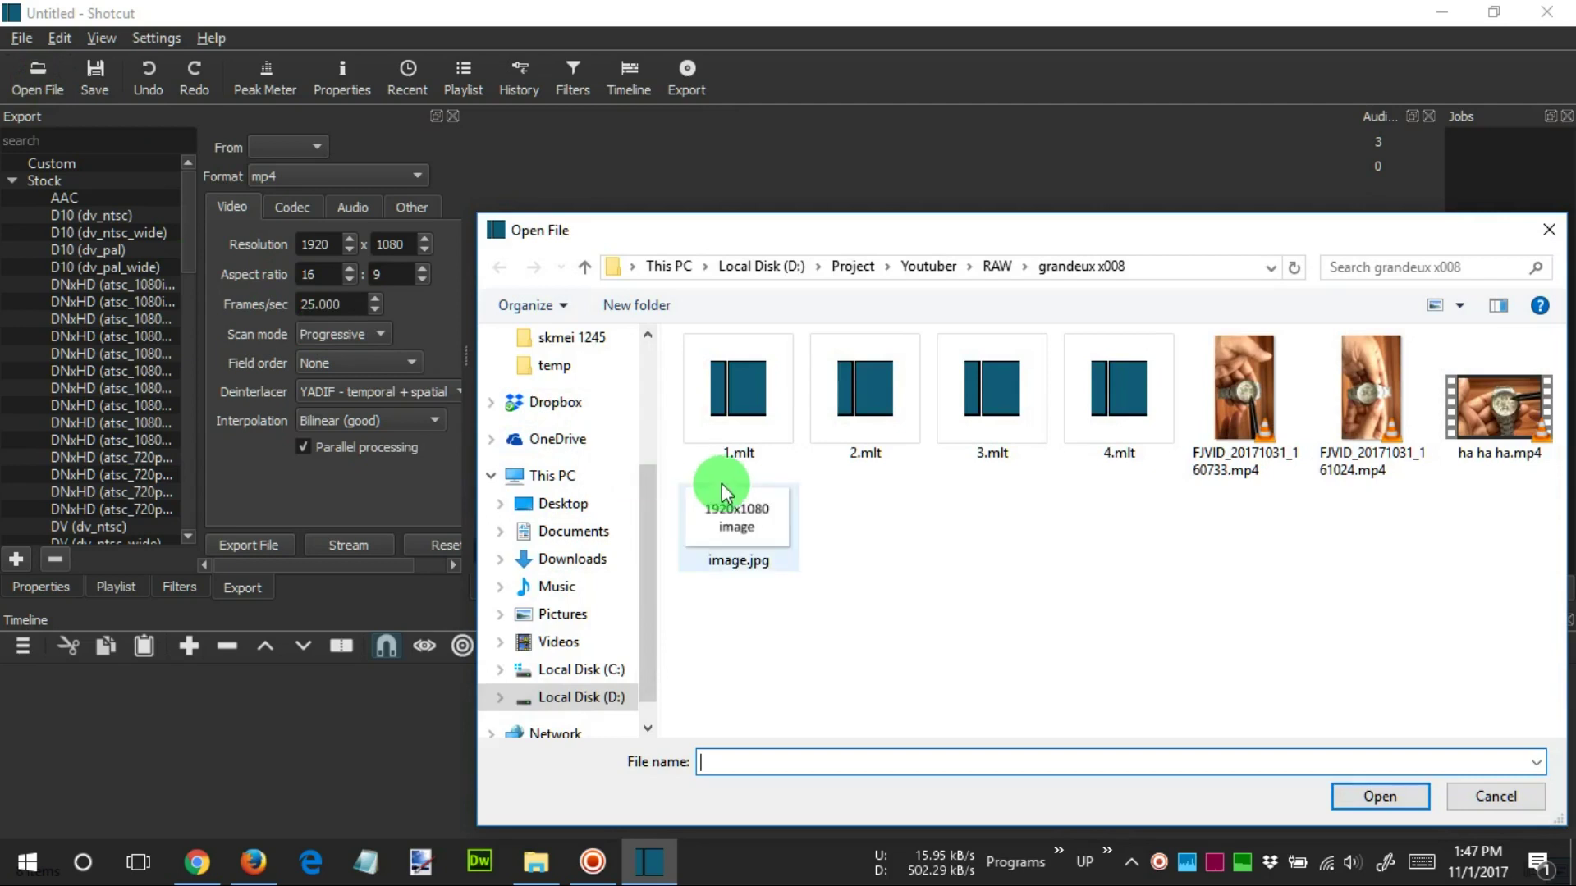
pyautogui.click(761, 514)
pyautogui.doubleClick(761, 514)
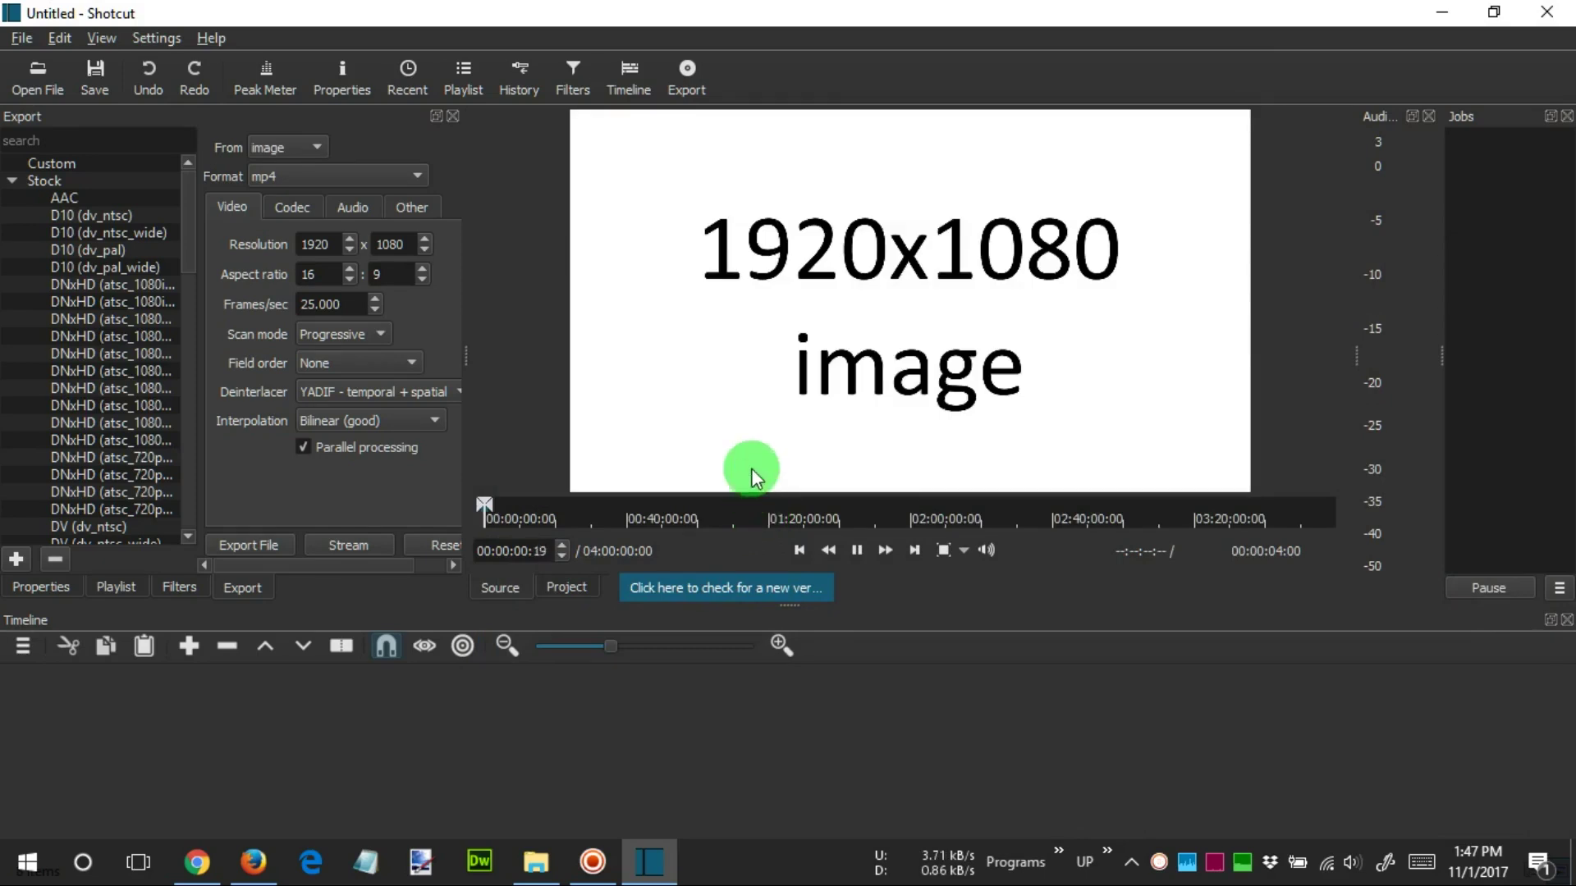
pyautogui.moveTo(761, 410)
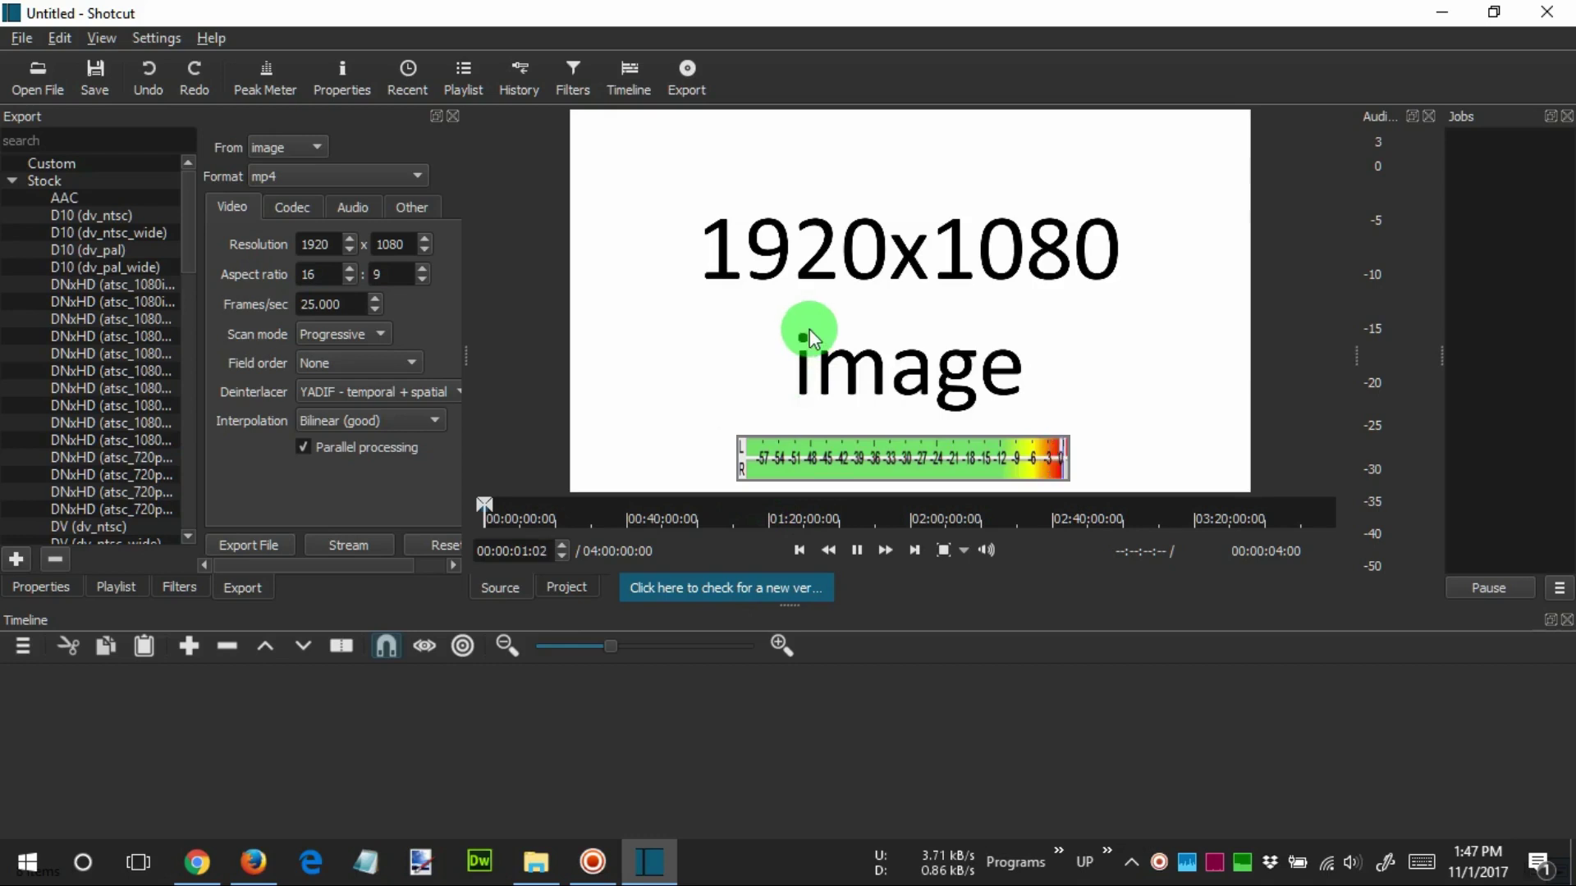
pyautogui.moveTo(810, 332); pyautogui.dragTo(555, 699)
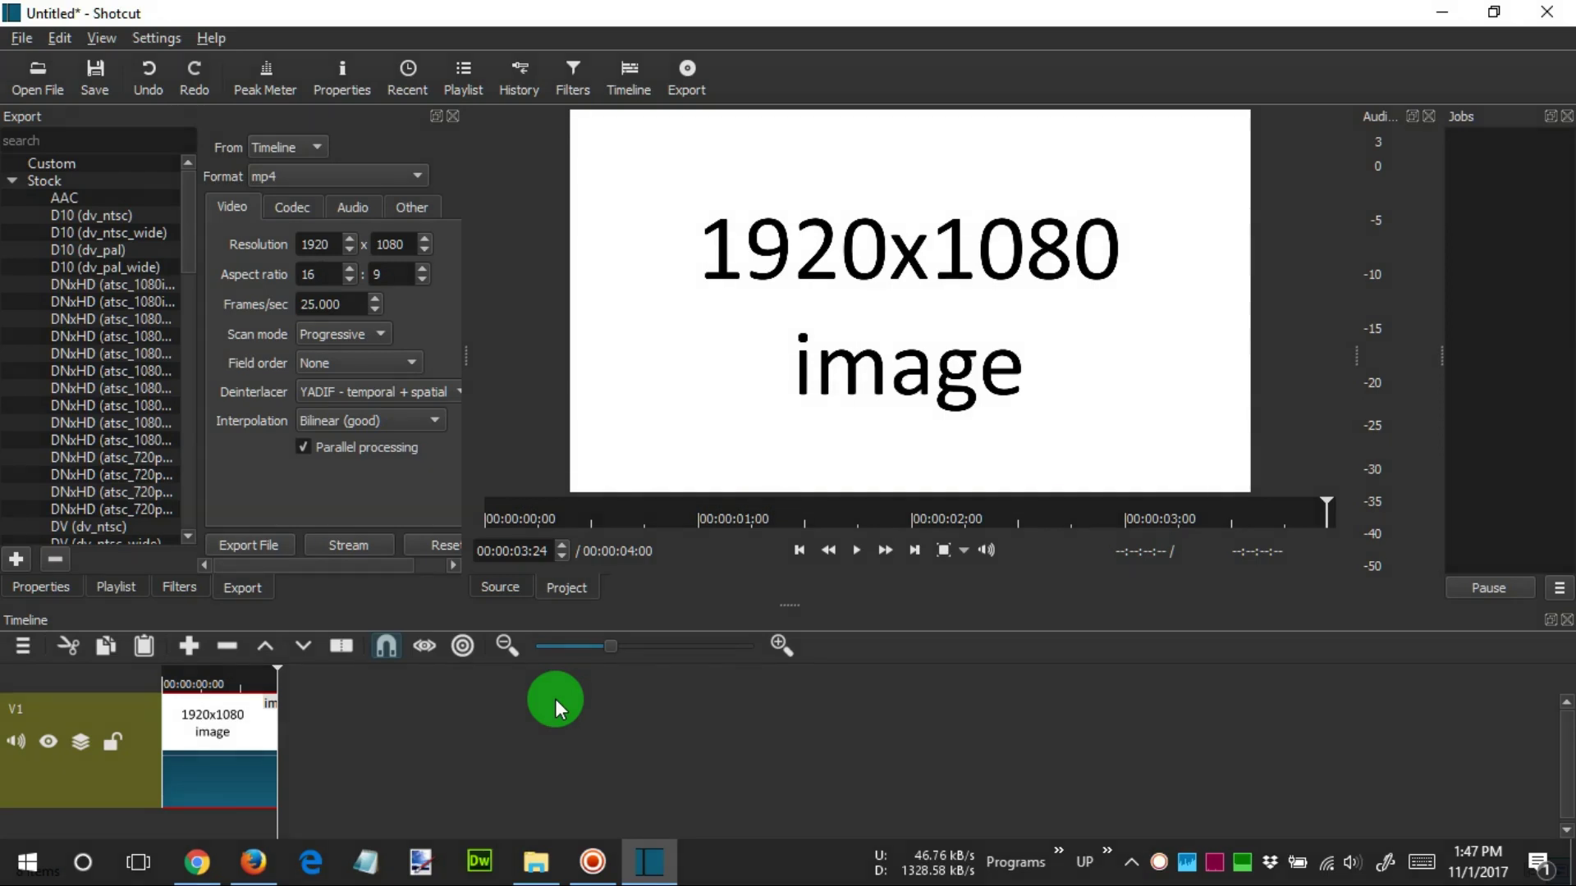
# - Save as rotate.mlt, then load the portrait clip FJVID_20171031_160733.mp4 into the player
pyautogui.hotkey('ctrl', 's')
pyautogui.write('ro')
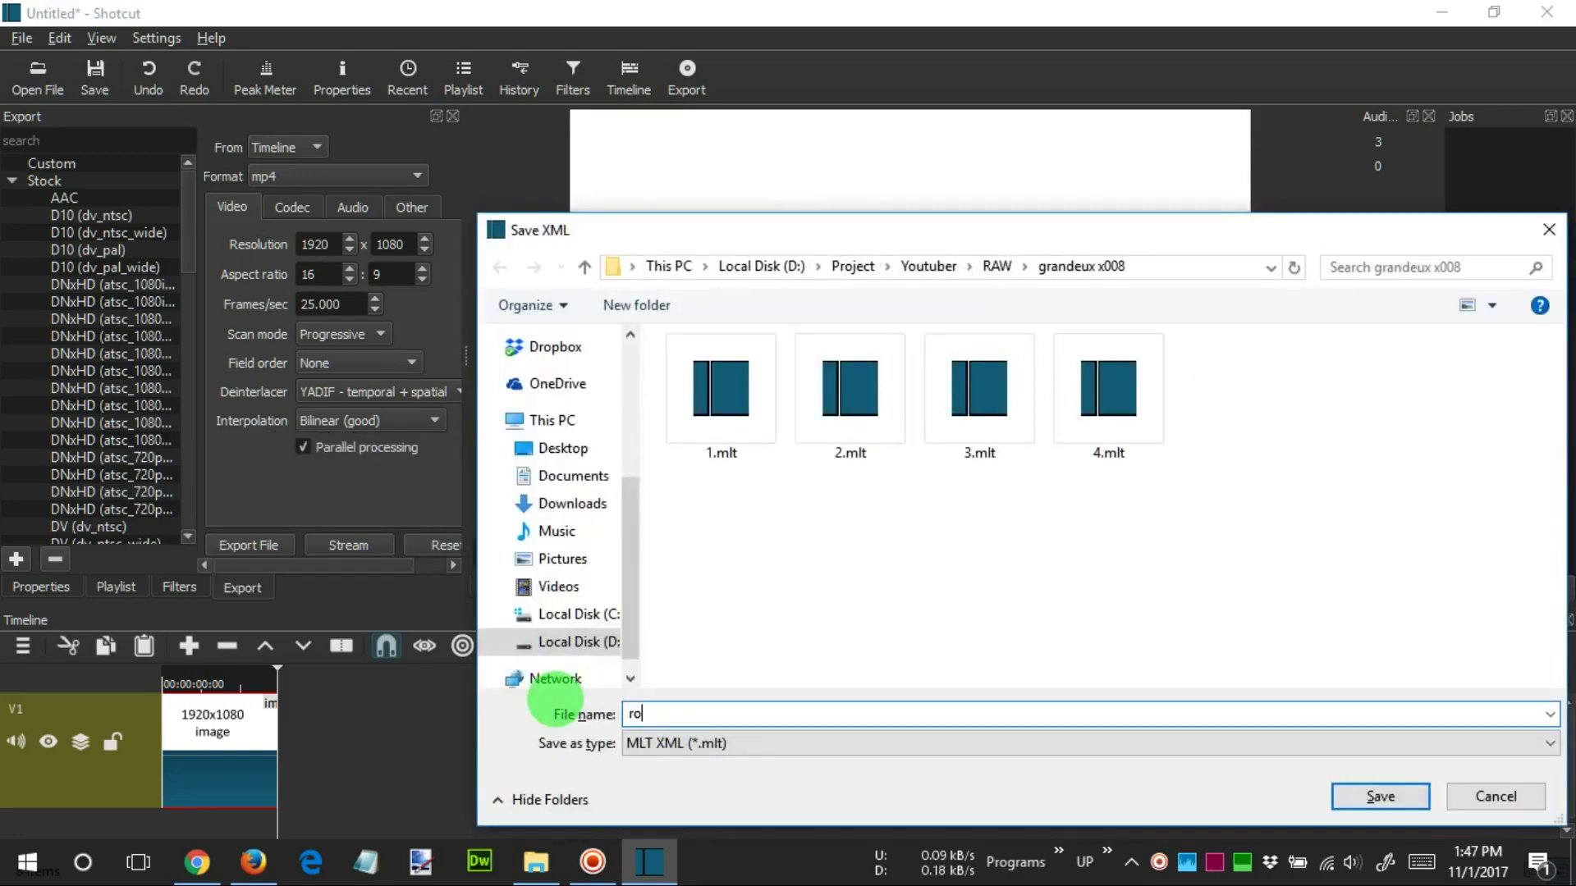
pyautogui.write('tate')
pyautogui.press('Return')
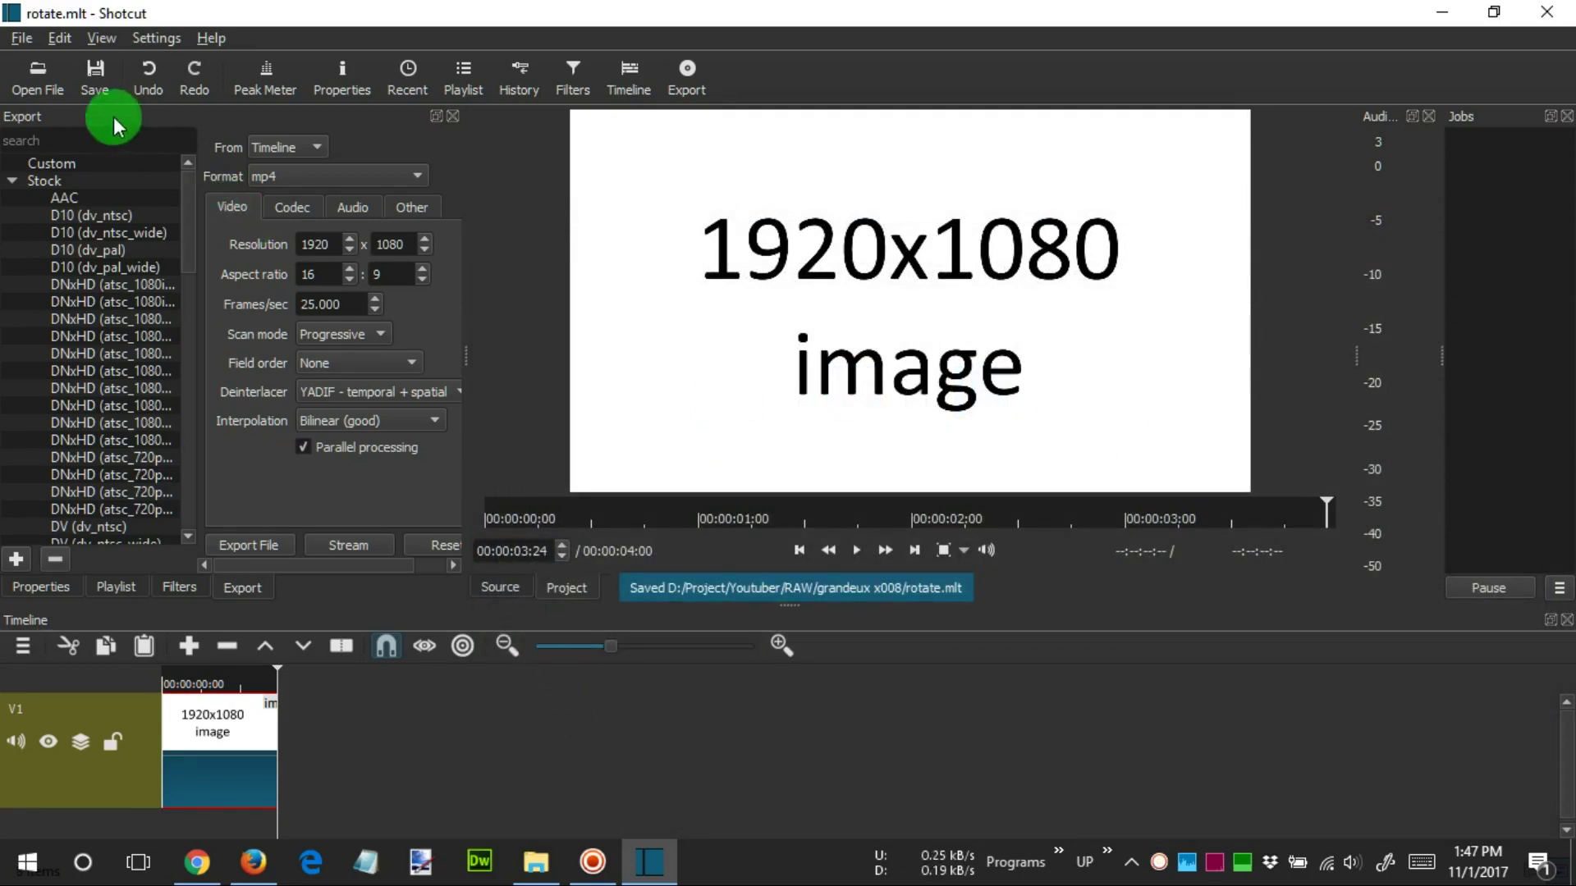
pyautogui.click(59, 88)
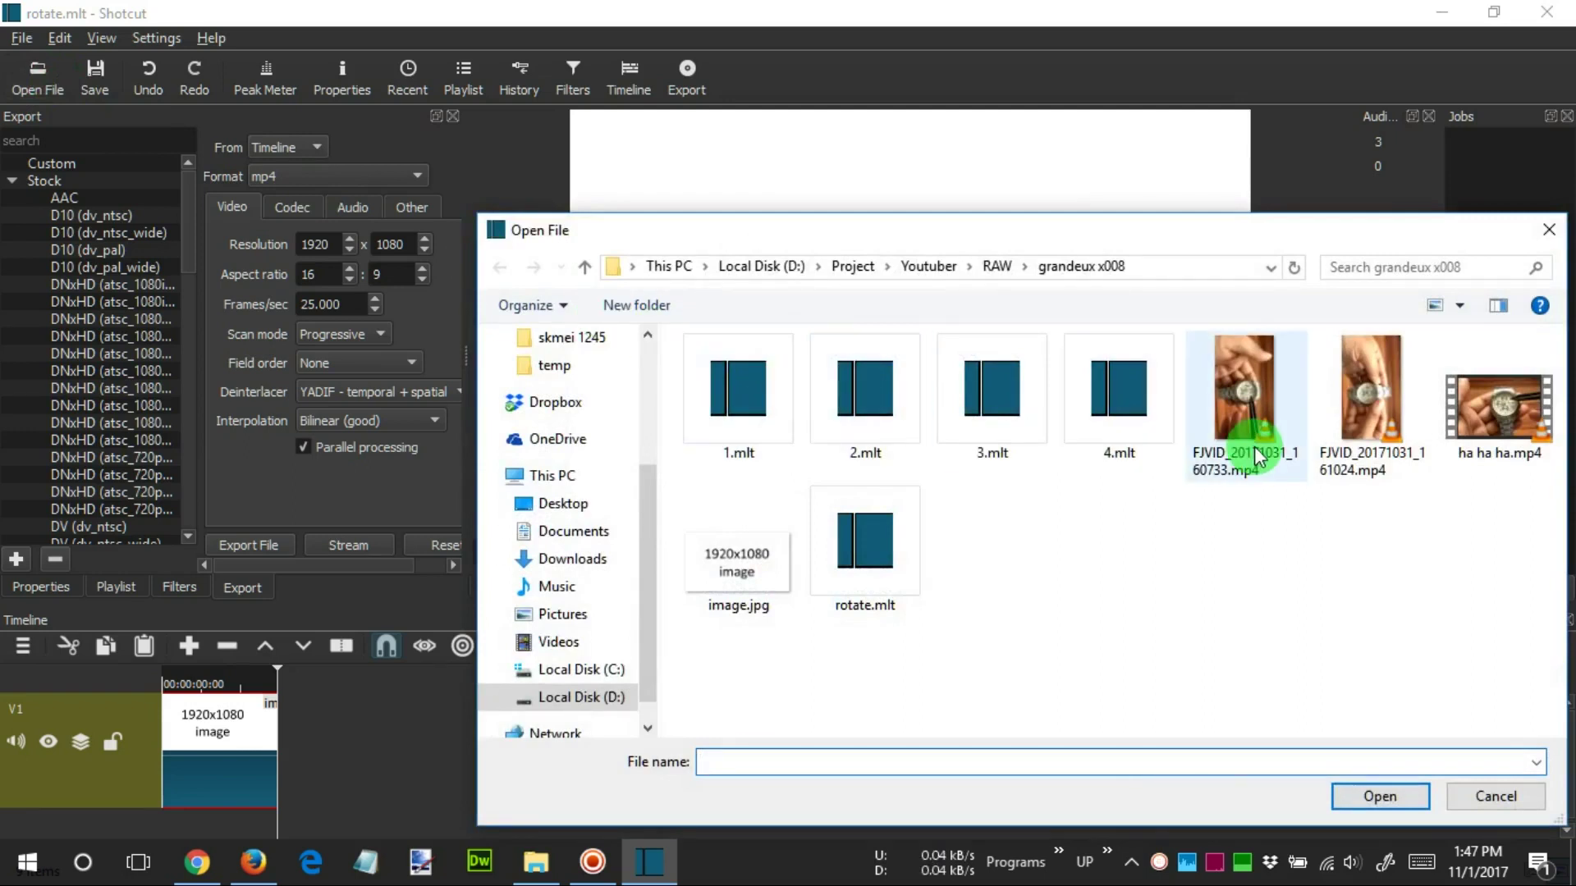
pyautogui.doubleClick(1246, 410)
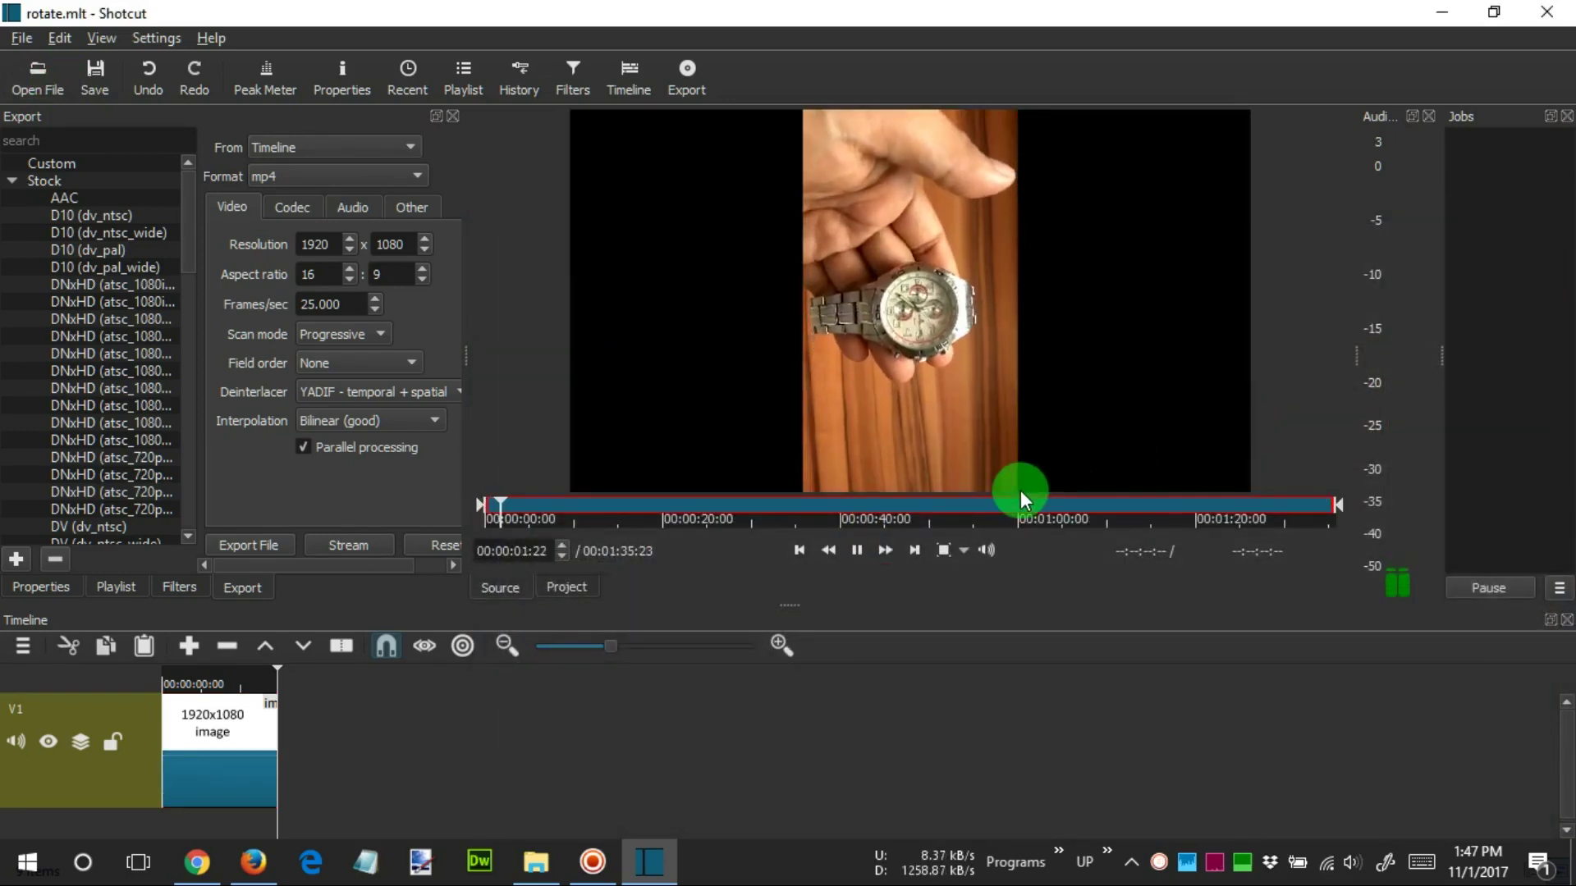
# - Drop the watch clip onto V1 after the image and save the project
pyautogui.click(946, 372)
pyautogui.moveTo(946, 371); pyautogui.dragTo(528, 755)
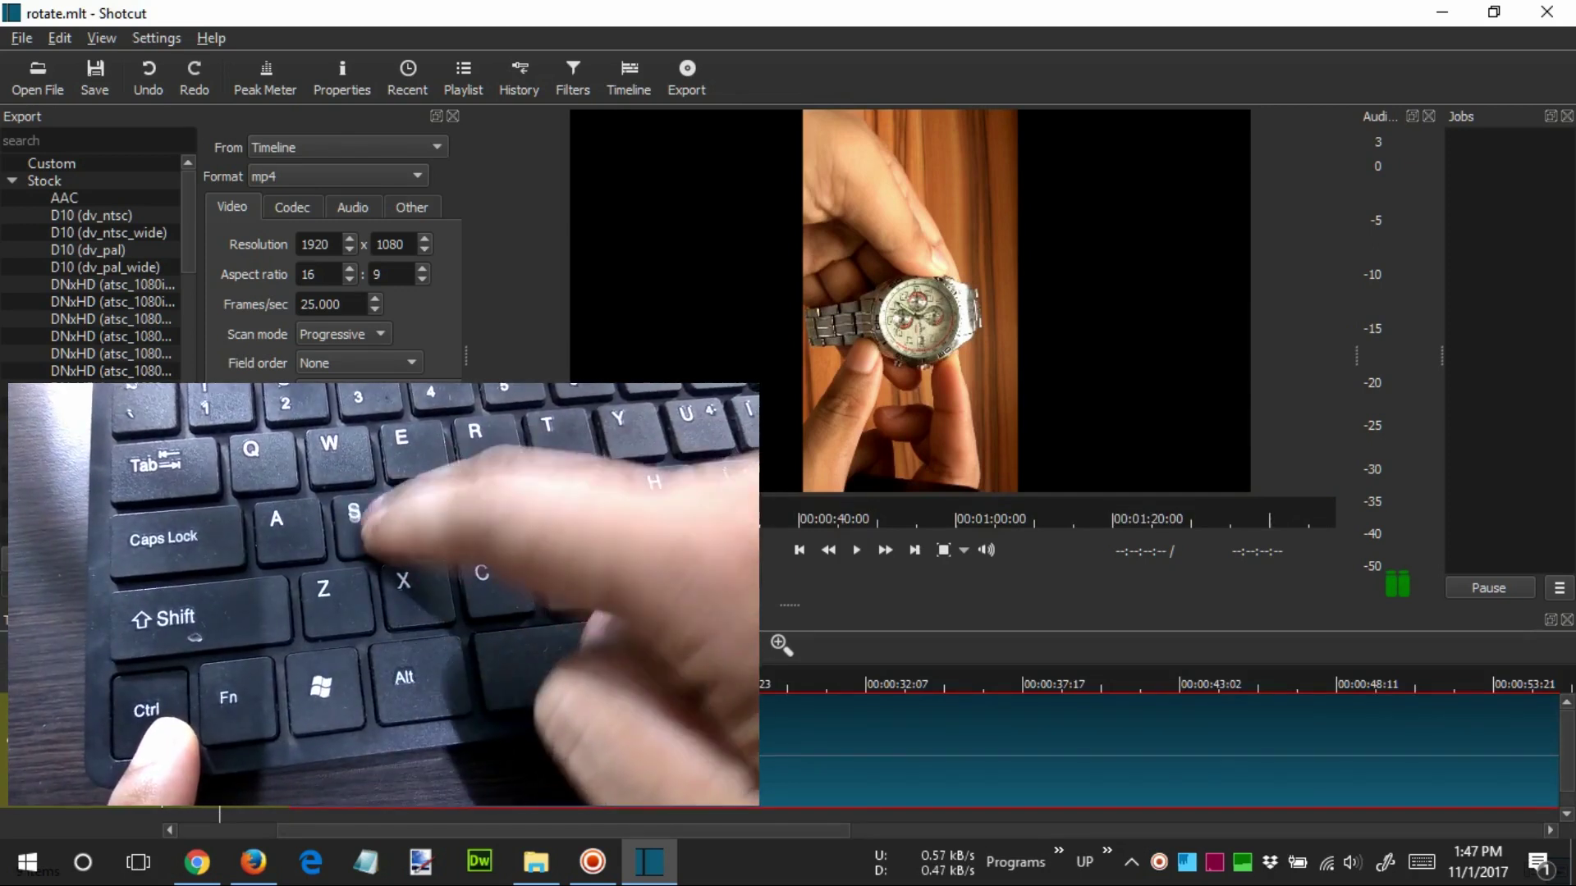
pyautogui.hotkey('ctrl', 's')
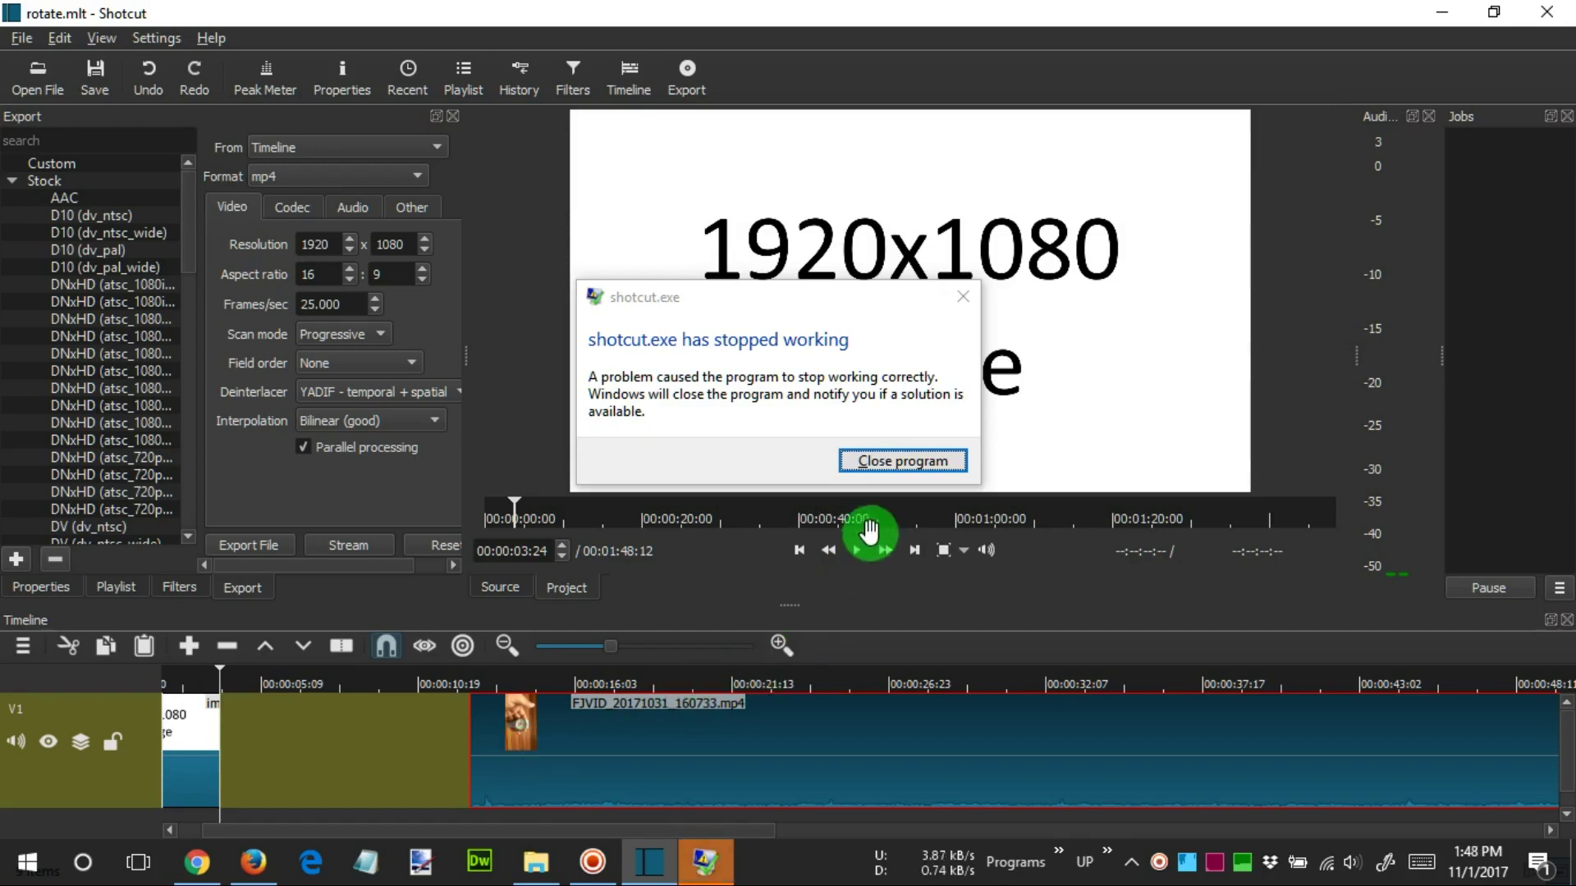
# - Close the crashed editor, reopen rotate.mlt and enlarge the timeline area
pyautogui.click(908, 465)
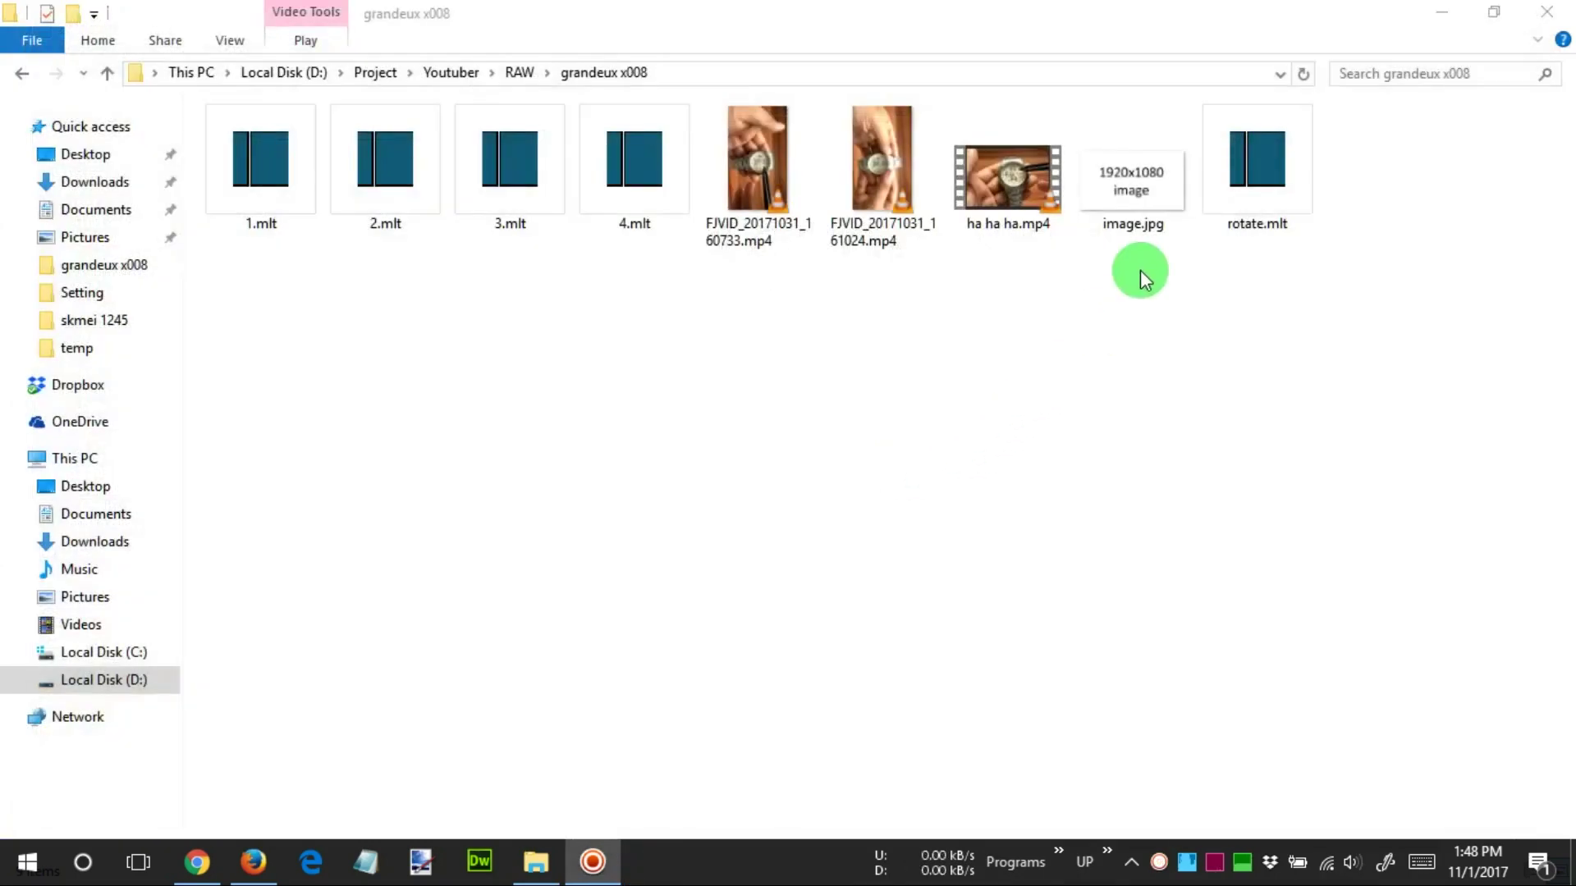
pyautogui.doubleClick(1228, 219)
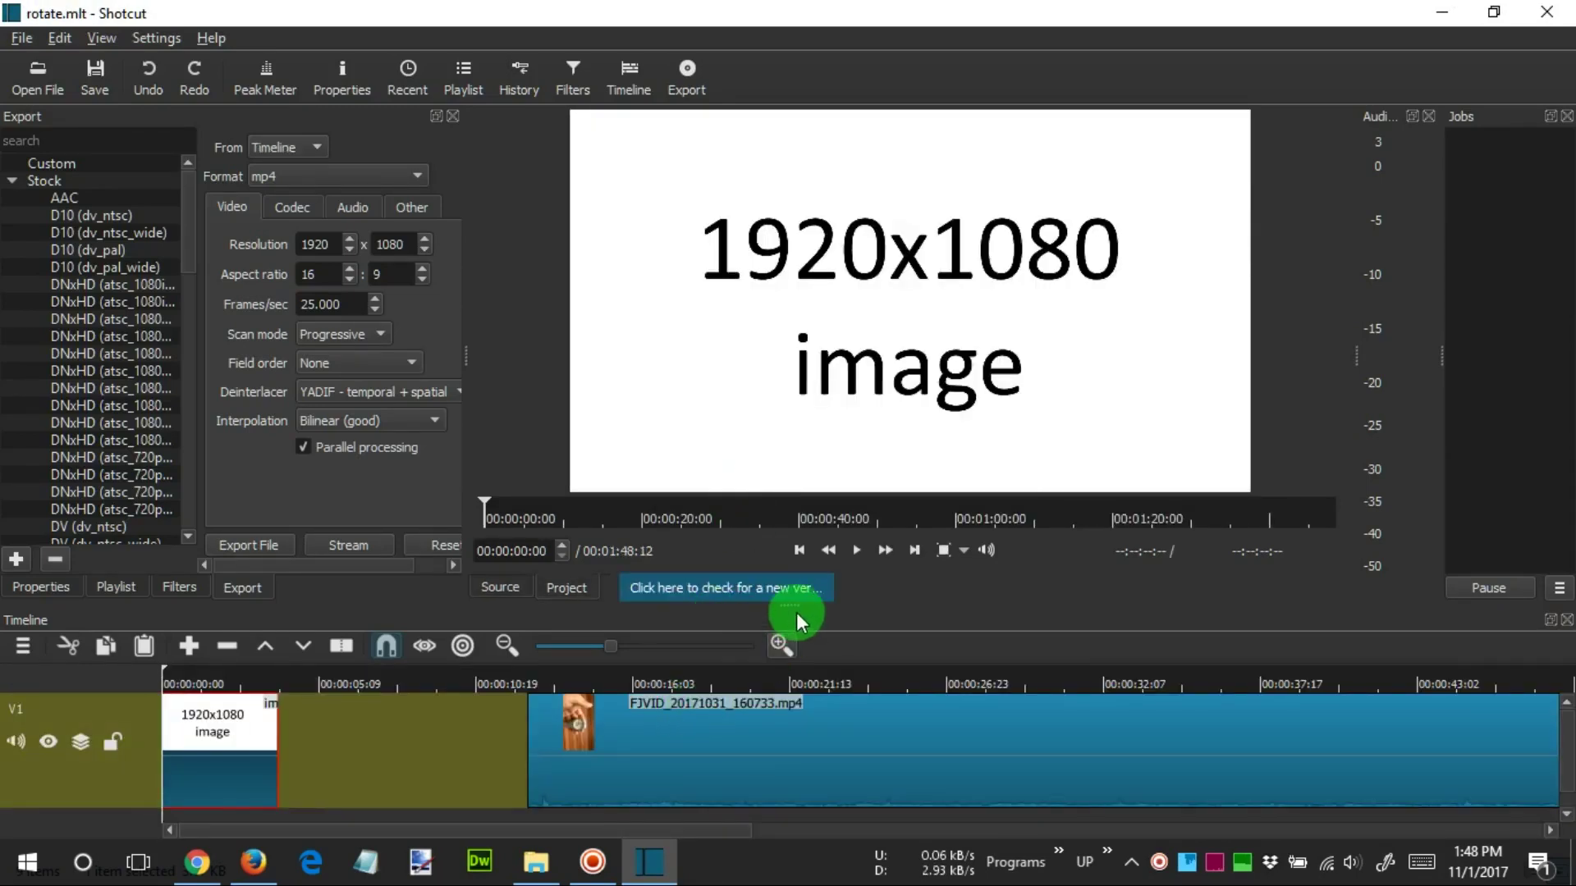
pyautogui.moveTo(797, 614); pyautogui.dragTo(796, 555)
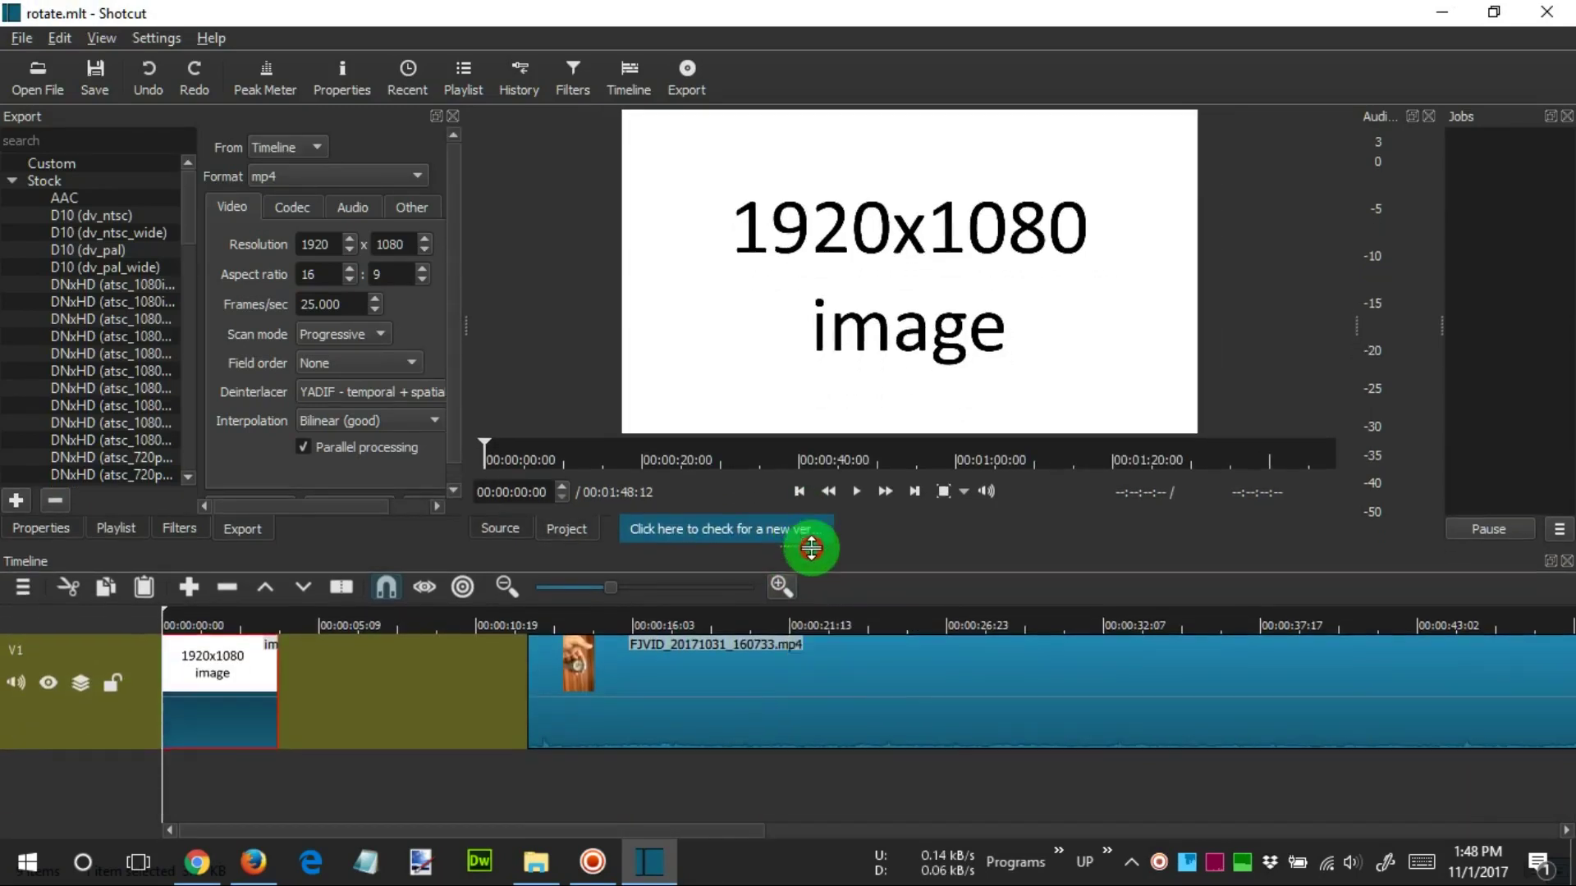
# - Remove the blank gap before the watch clip, then select the watch clip
pyautogui.click(460, 678)
pyautogui.rightClick(485, 678)
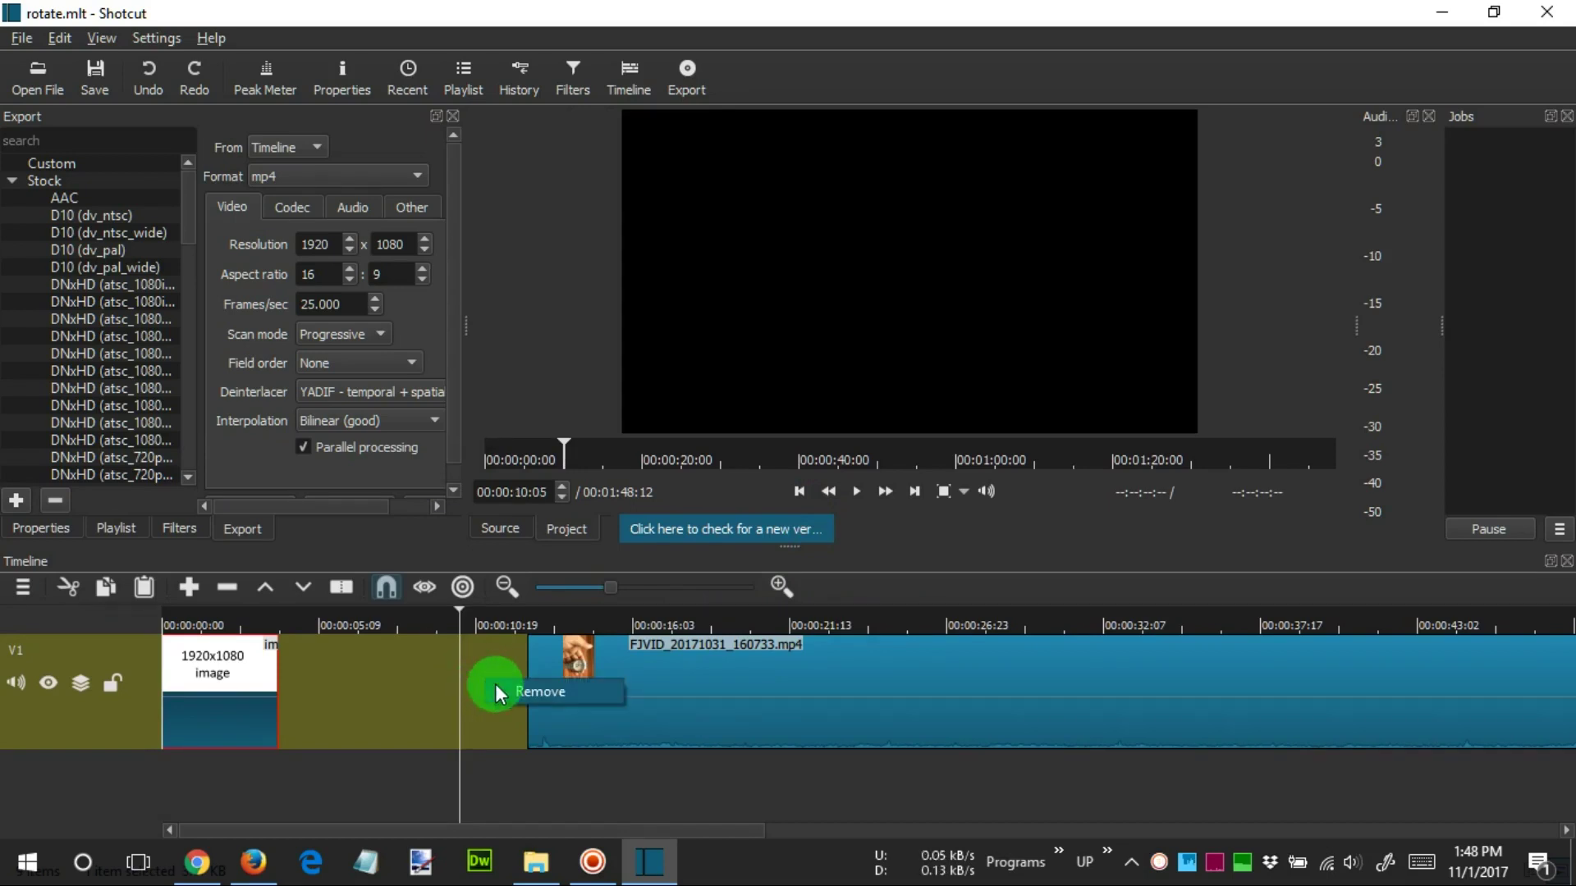
pyautogui.click(495, 683)
pyautogui.click(398, 668)
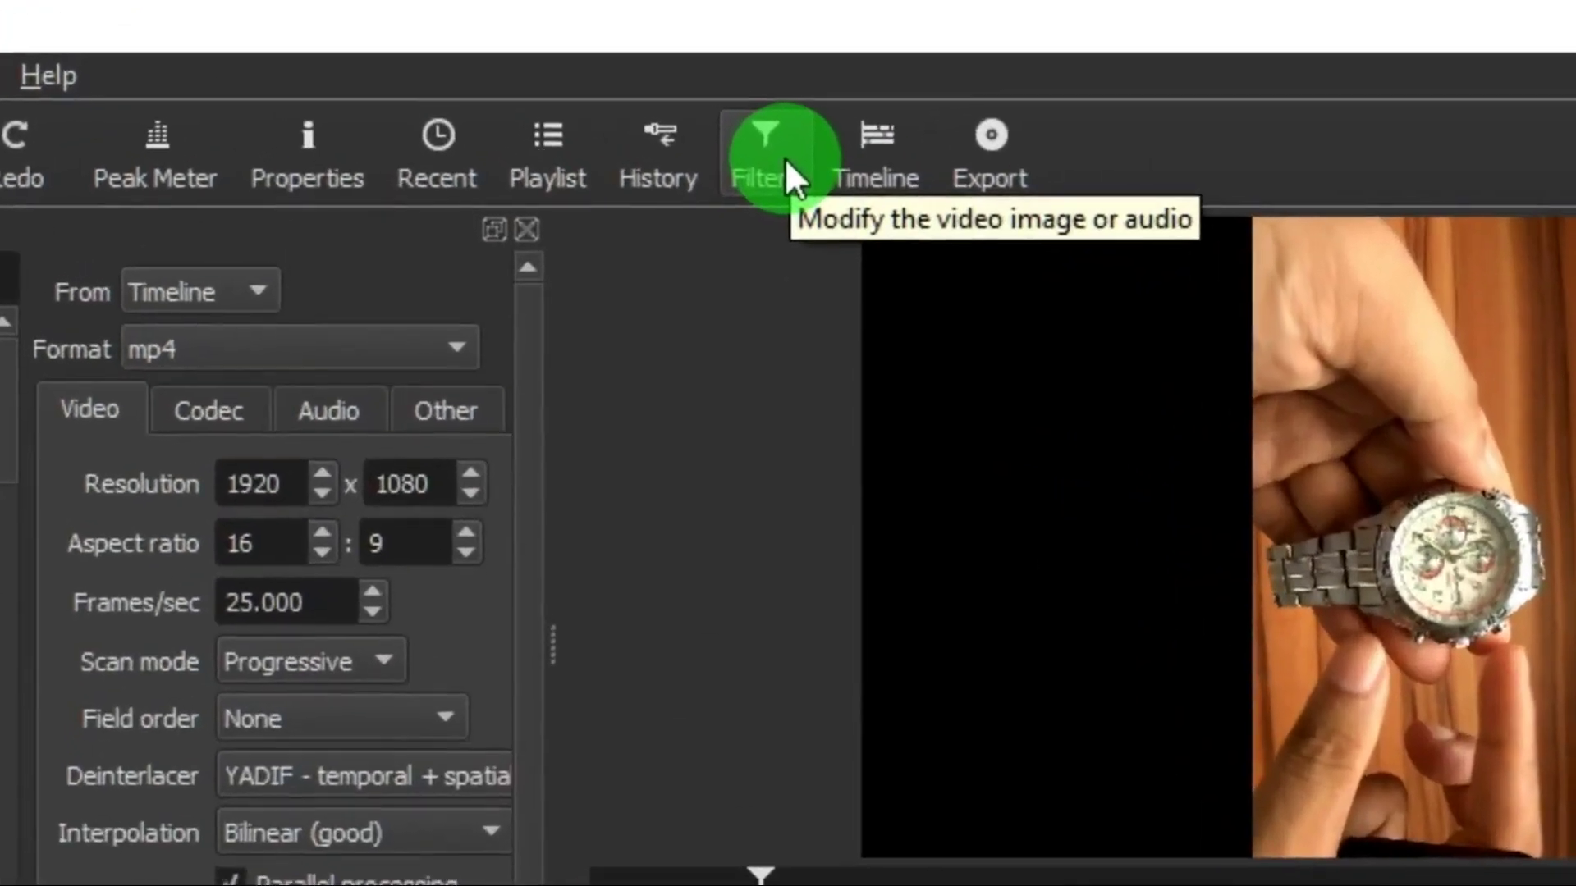
# - Apply the Rotate video filter to the watch clip from the Filters panel
pyautogui.click(709, 135)
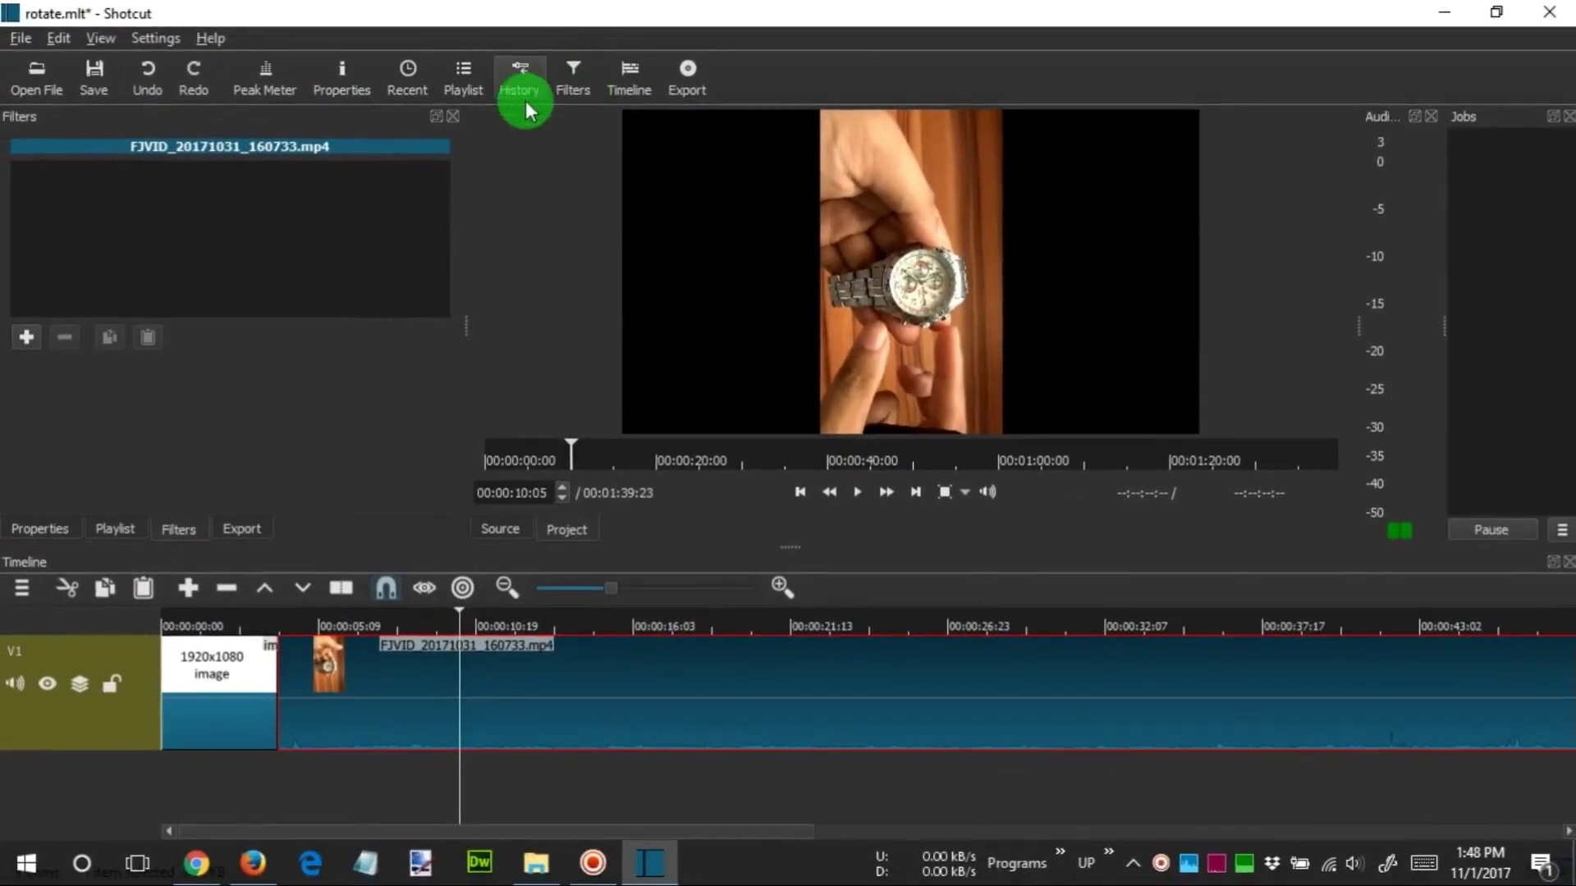
pyautogui.click(32, 333)
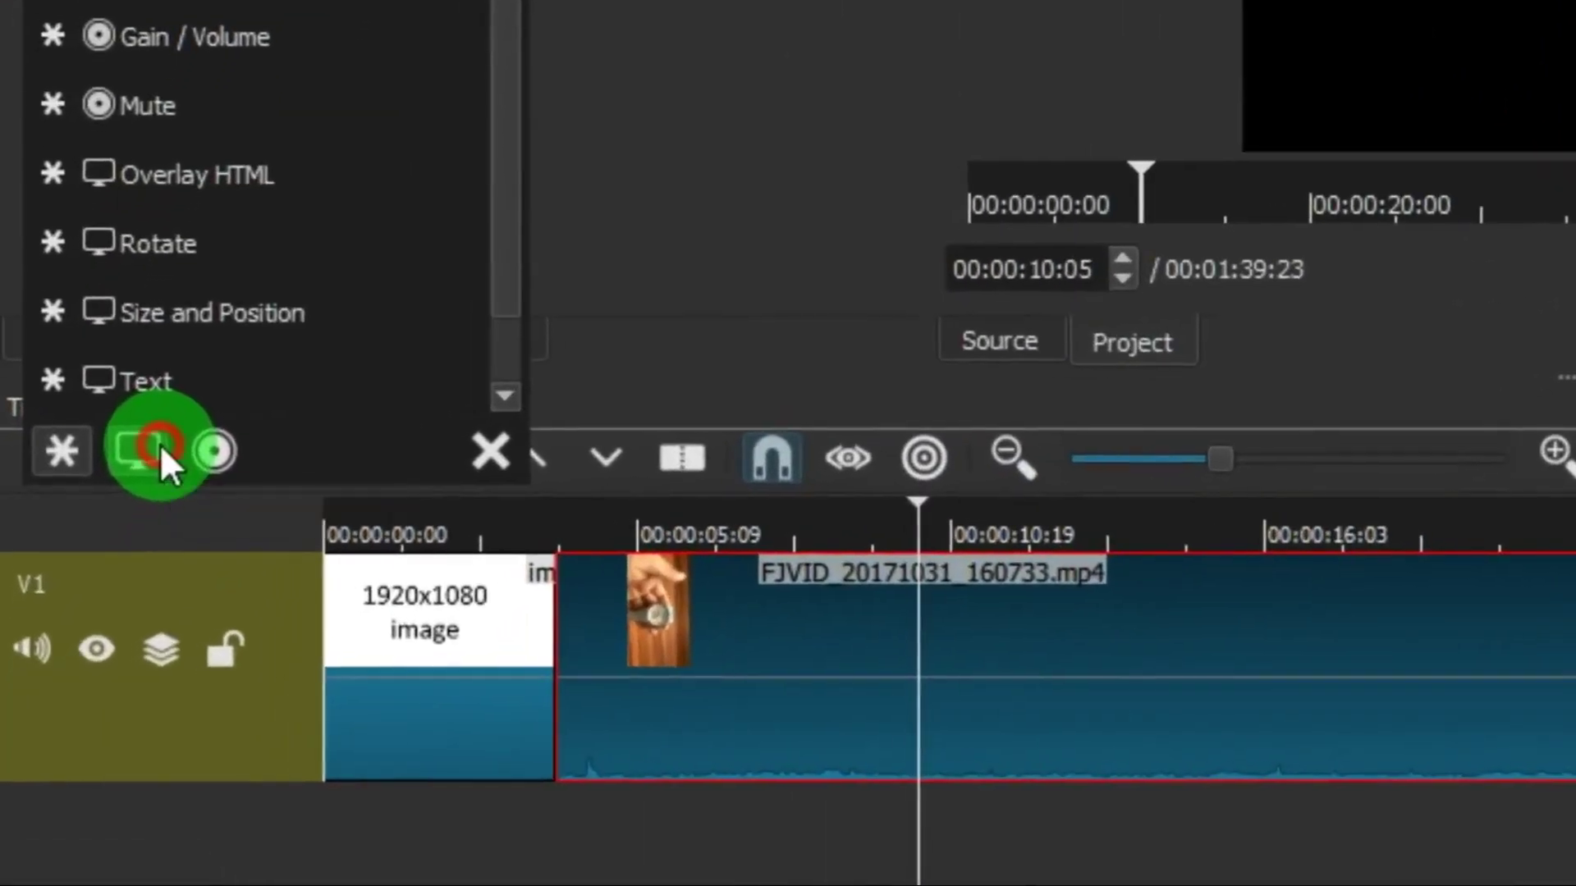
pyautogui.click(80, 582)
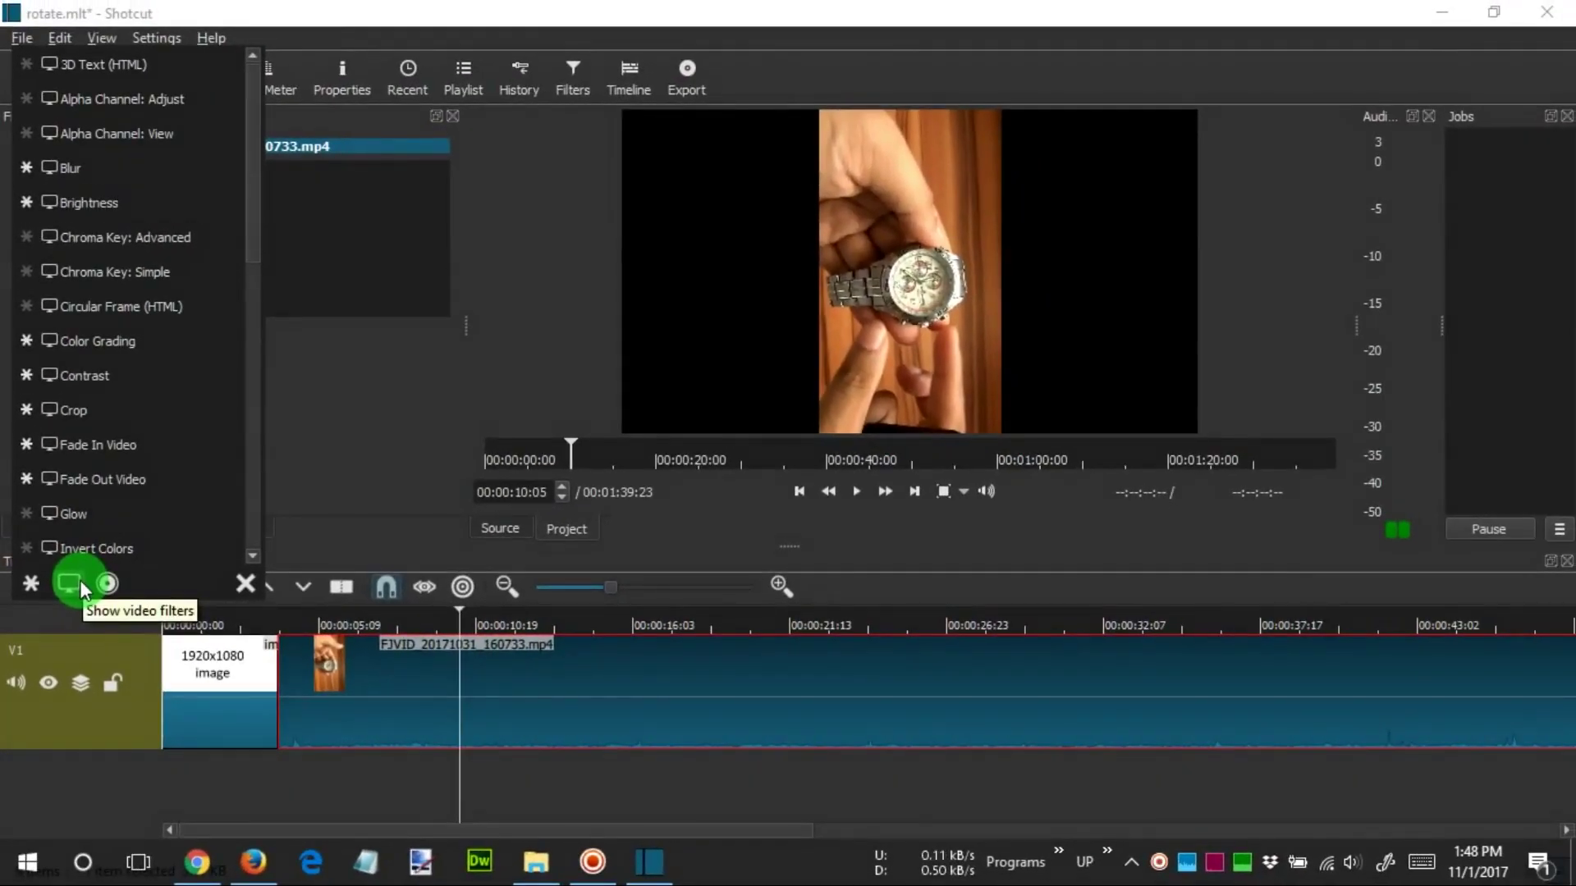
pyautogui.scroll(-1, 102, 373)
pyautogui.scroll(-5, 102, 376)
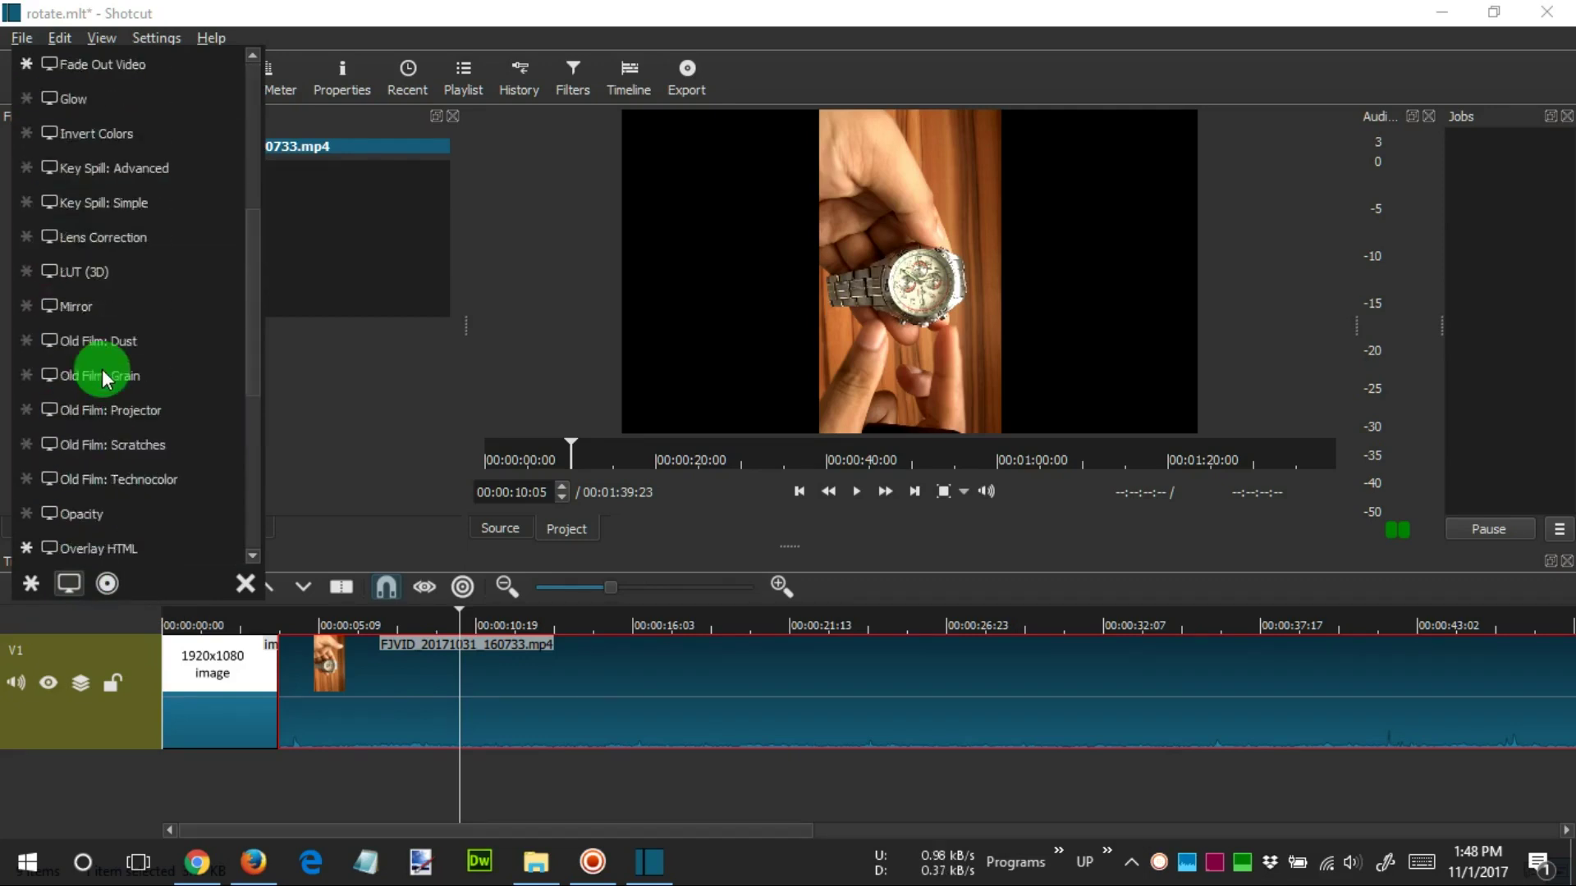
pyautogui.scroll(-2, 102, 375)
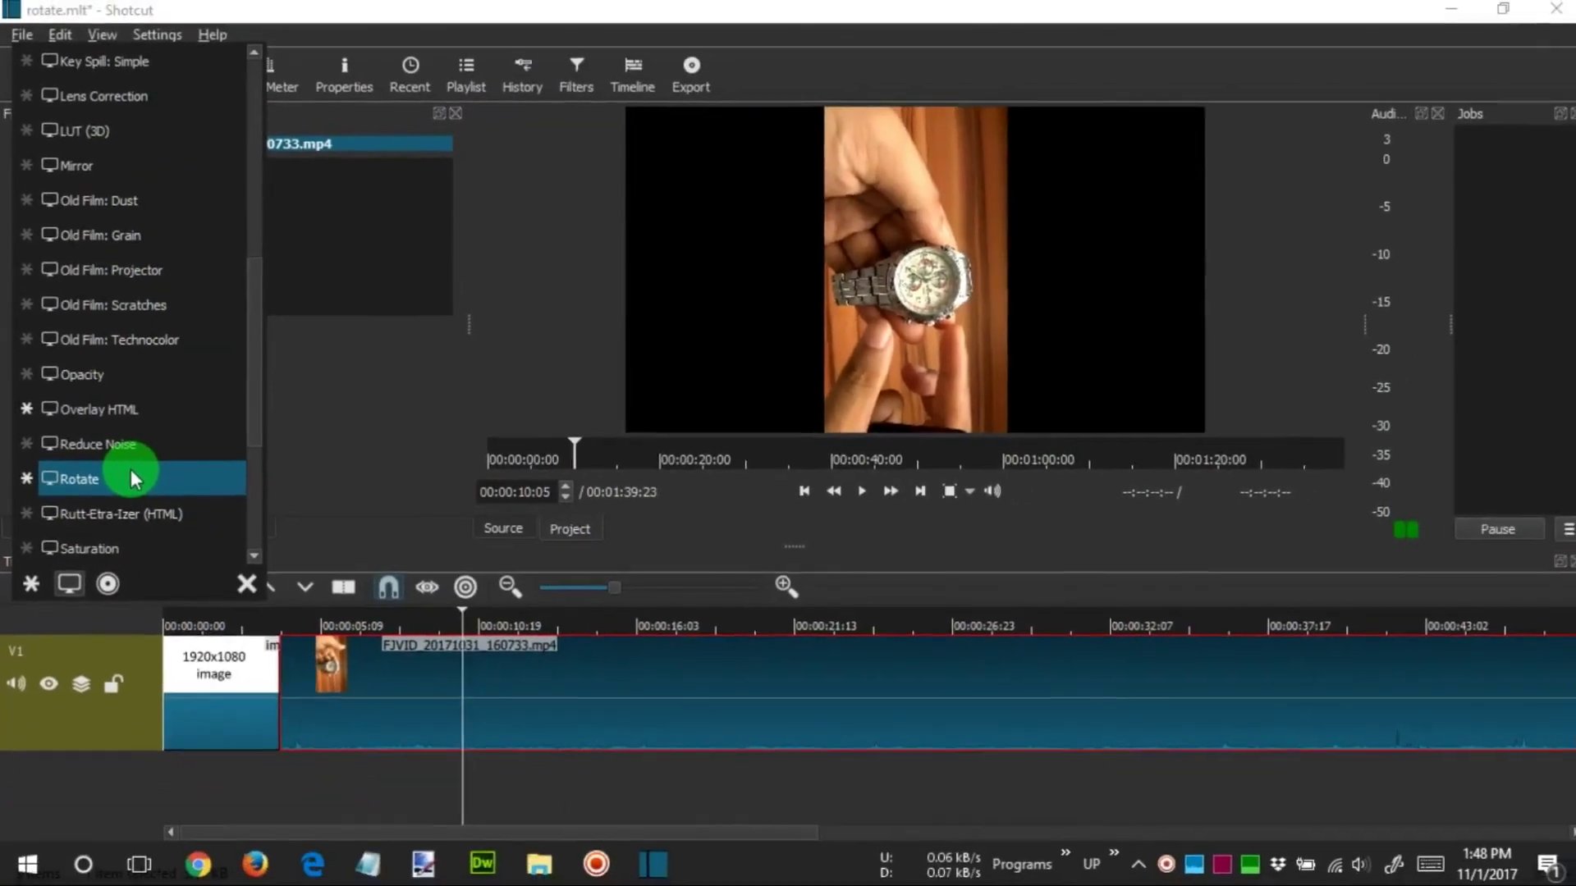
pyautogui.click(132, 474)
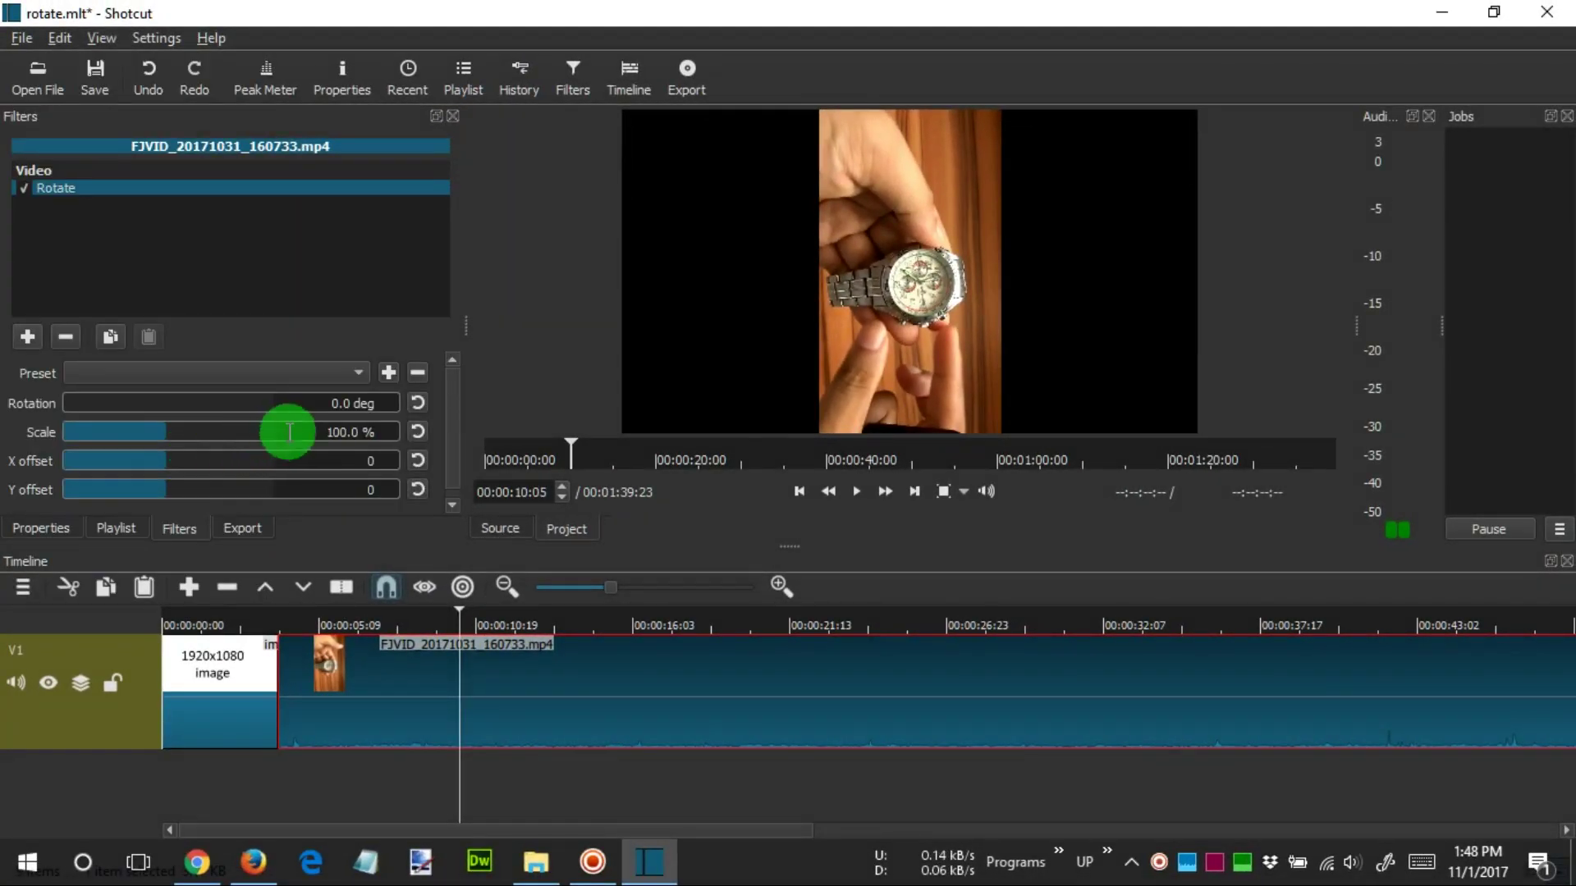
# - Set the Rotate filter to 270 degrees rotation and 200% scale
pyautogui.doubleClick(342, 403)
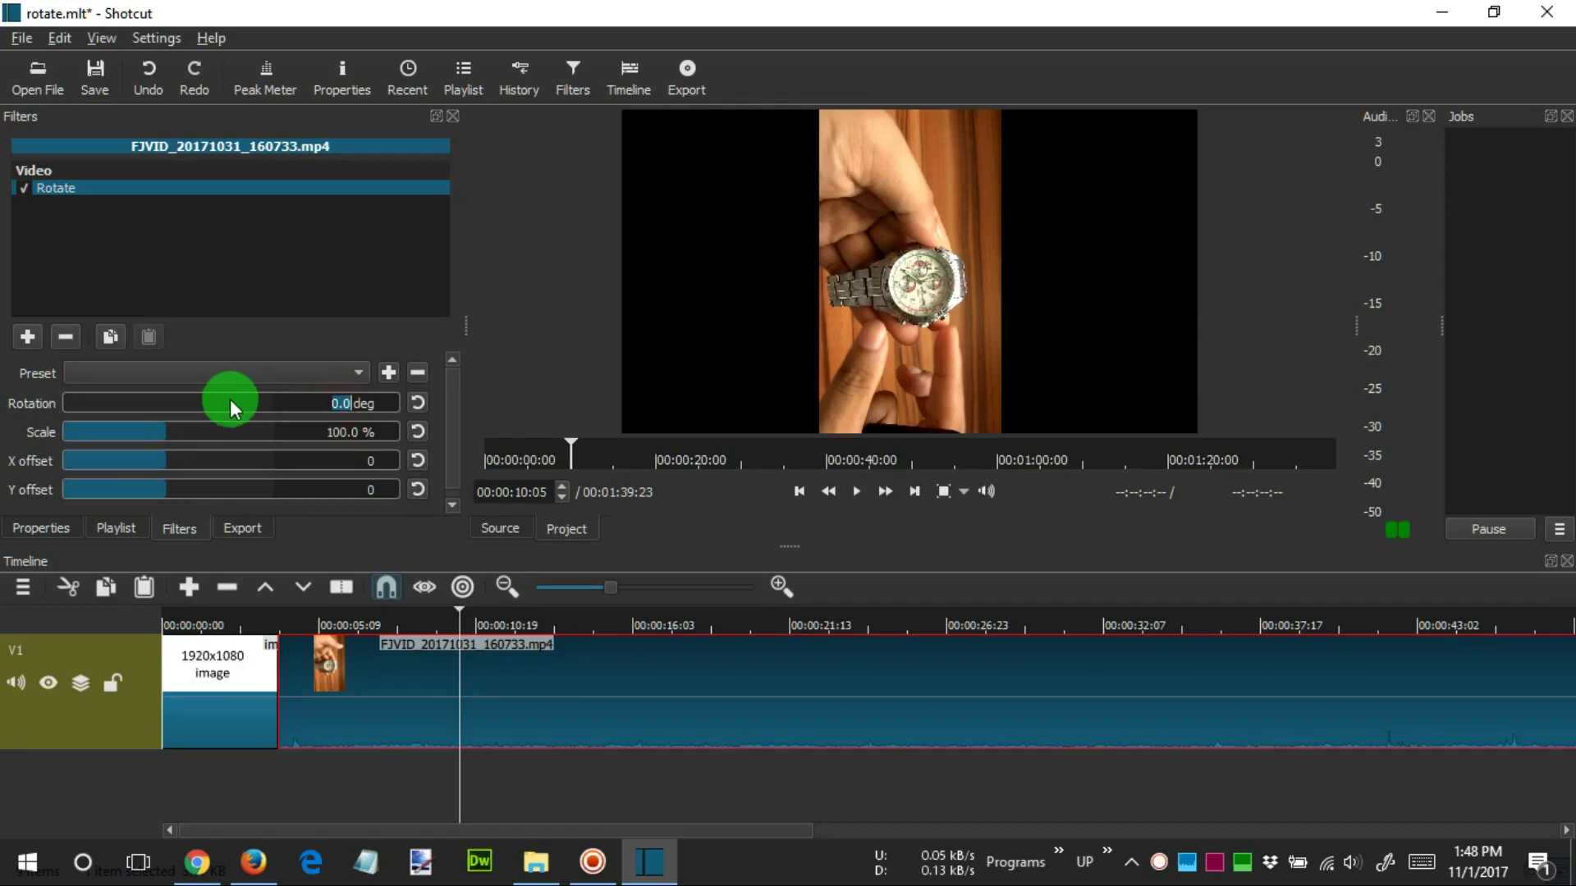
pyautogui.write('270')
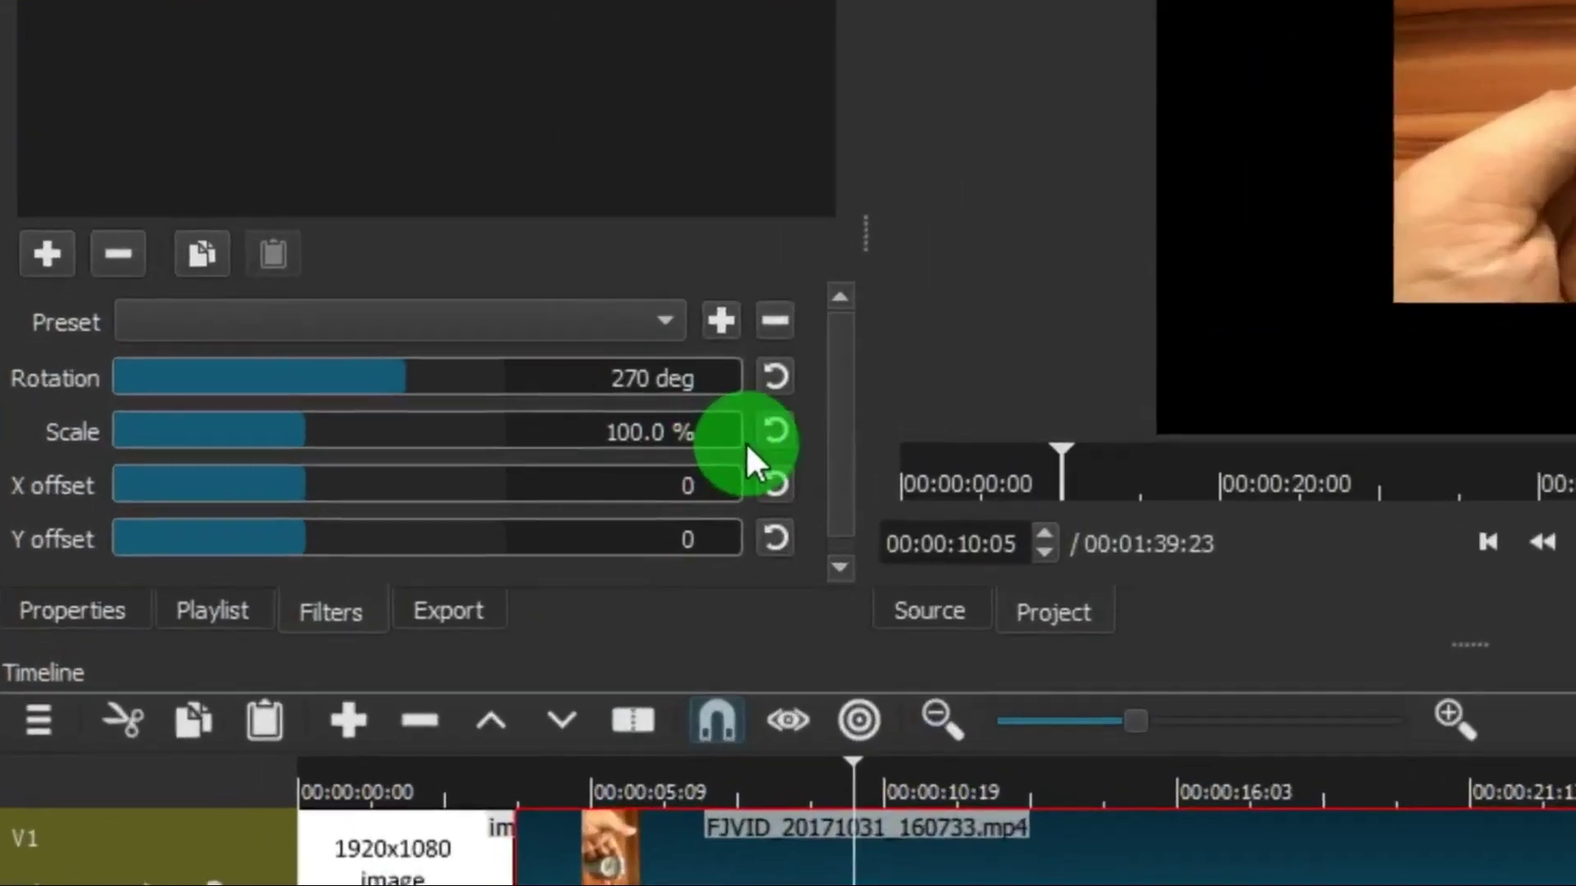
pyautogui.doubleClick(632, 432)
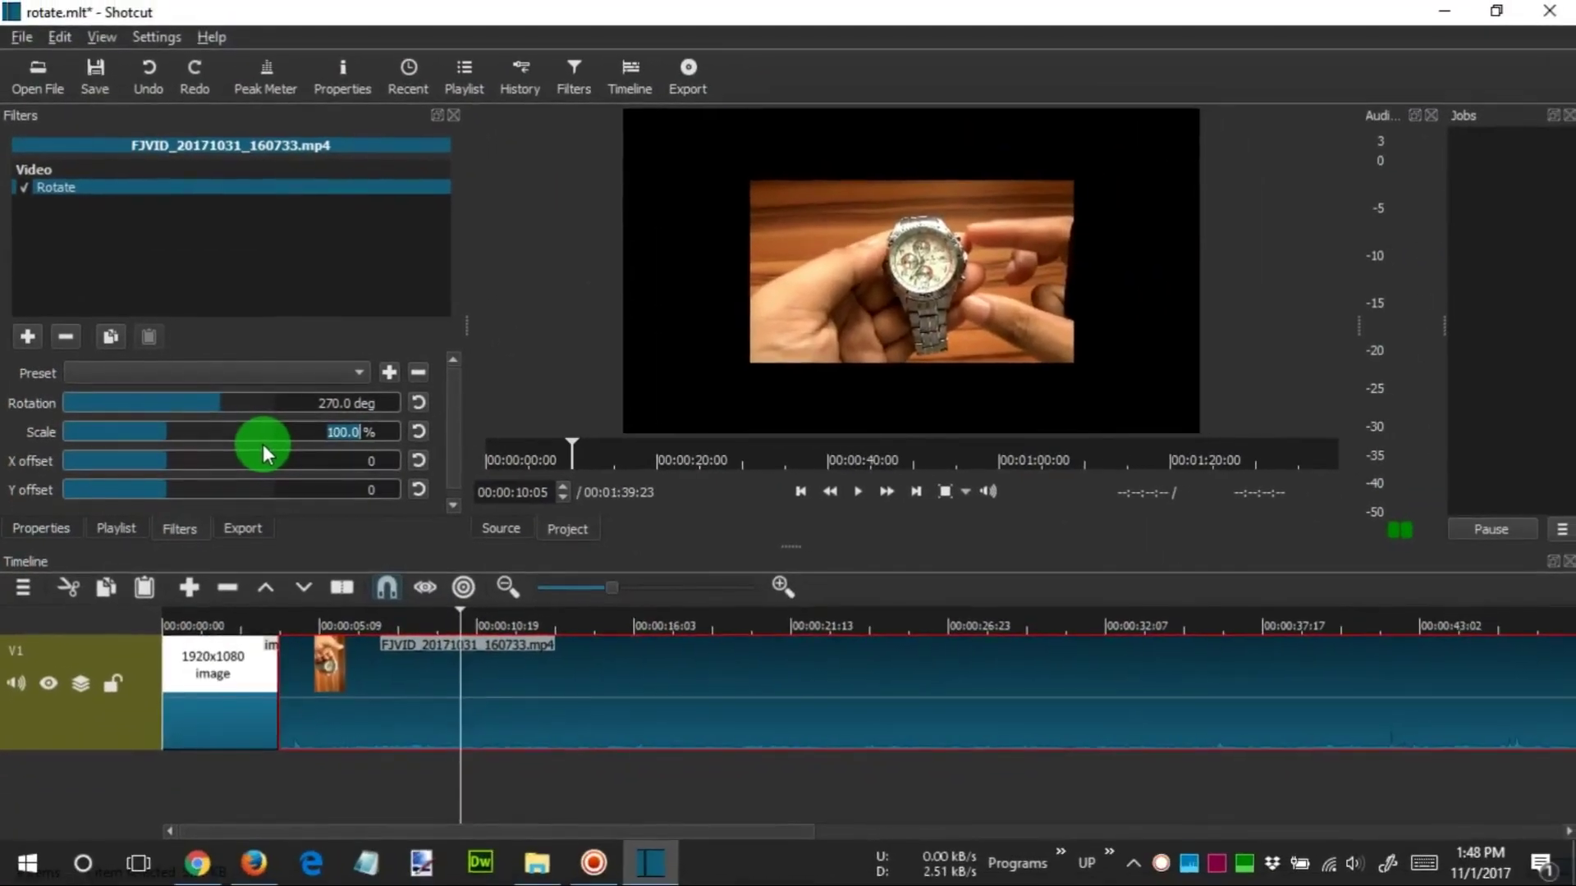
pyautogui.write('200')
pyautogui.hotkey('ctrl', 's')
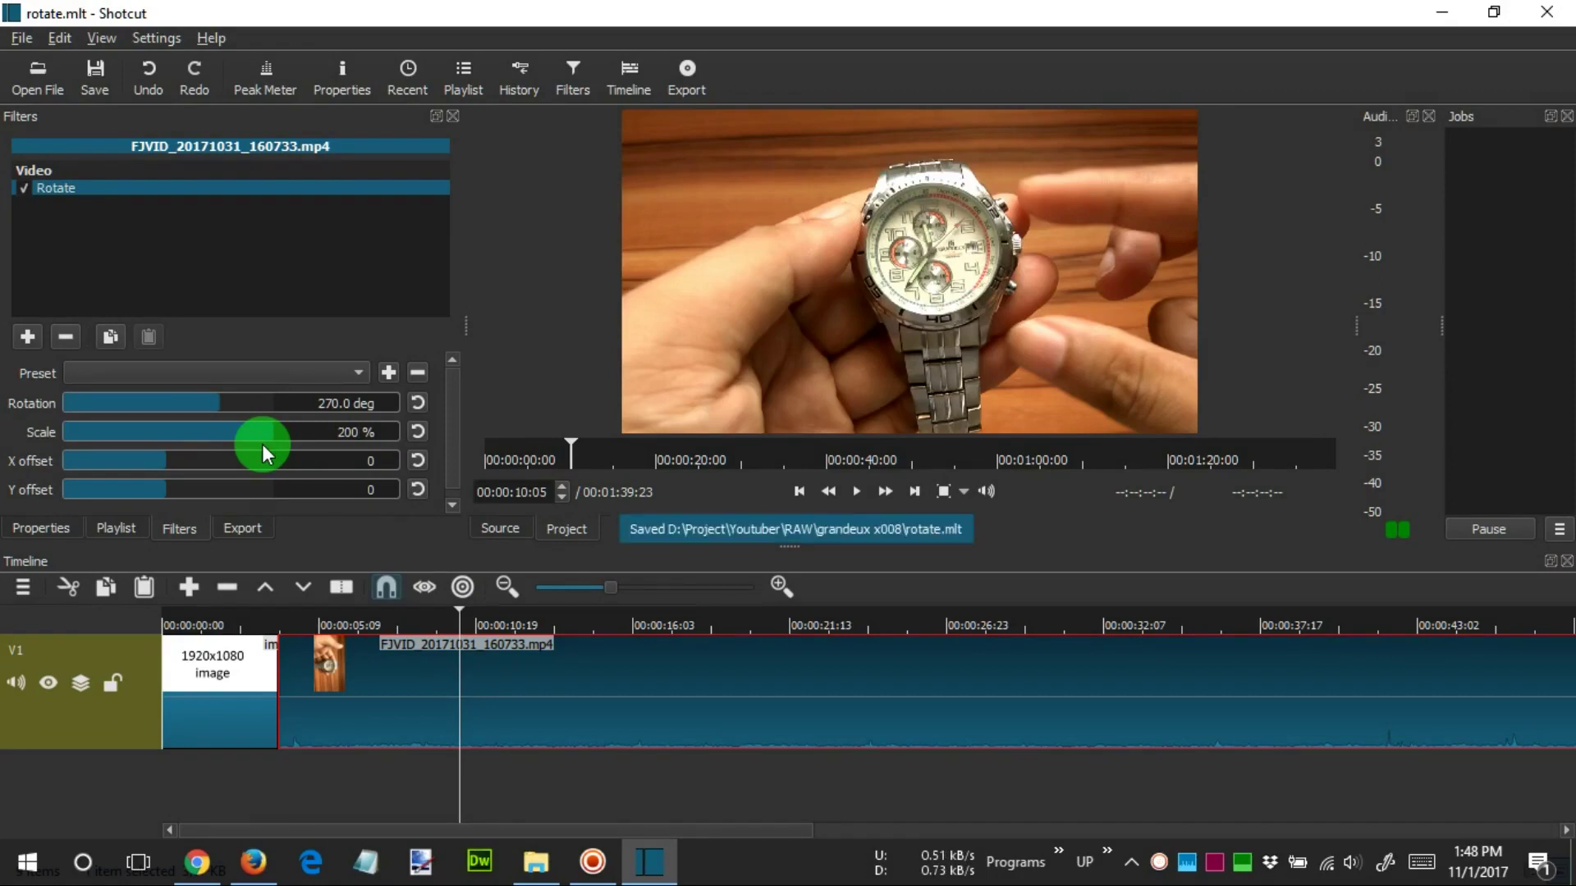
# - Remove the 1920x1080 image clip from the timeline
pyautogui.click(219, 643)
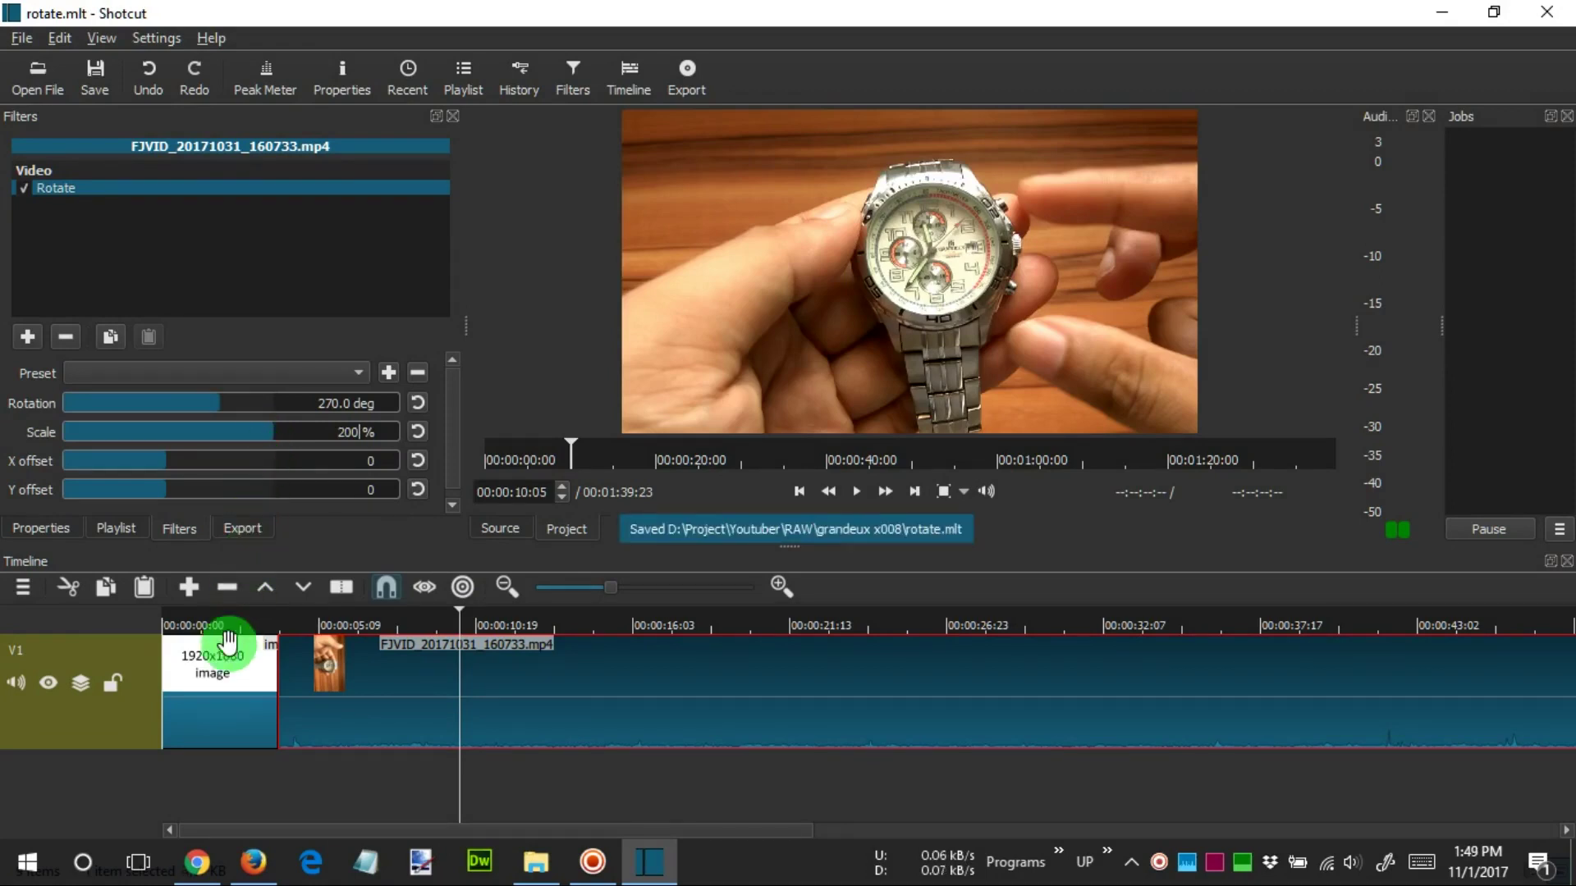
pyautogui.rightClick(228, 678)
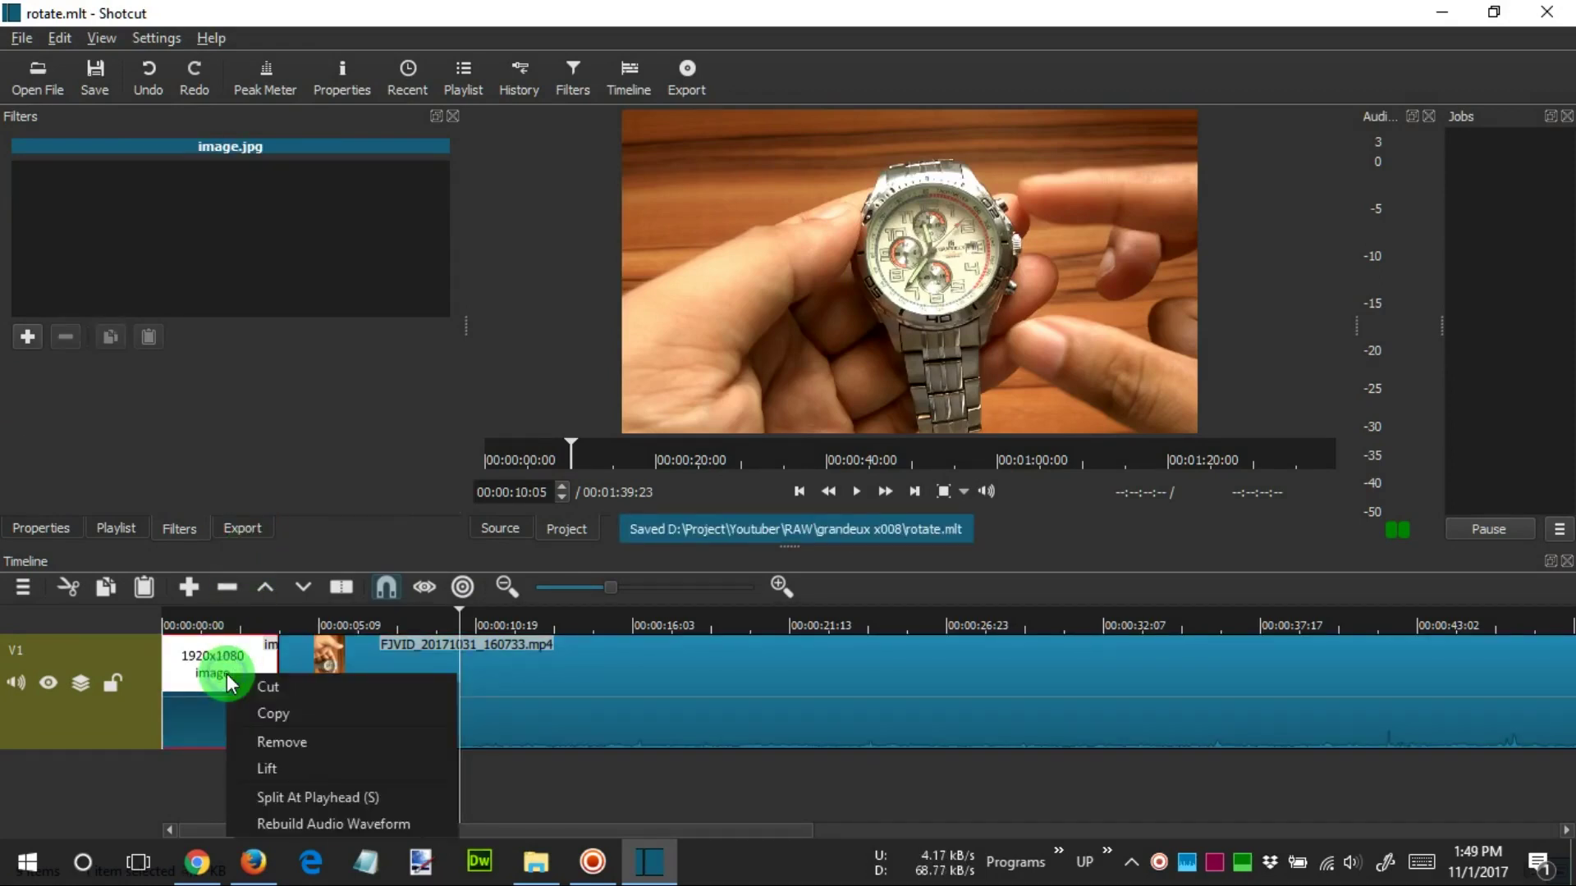
pyautogui.click(259, 749)
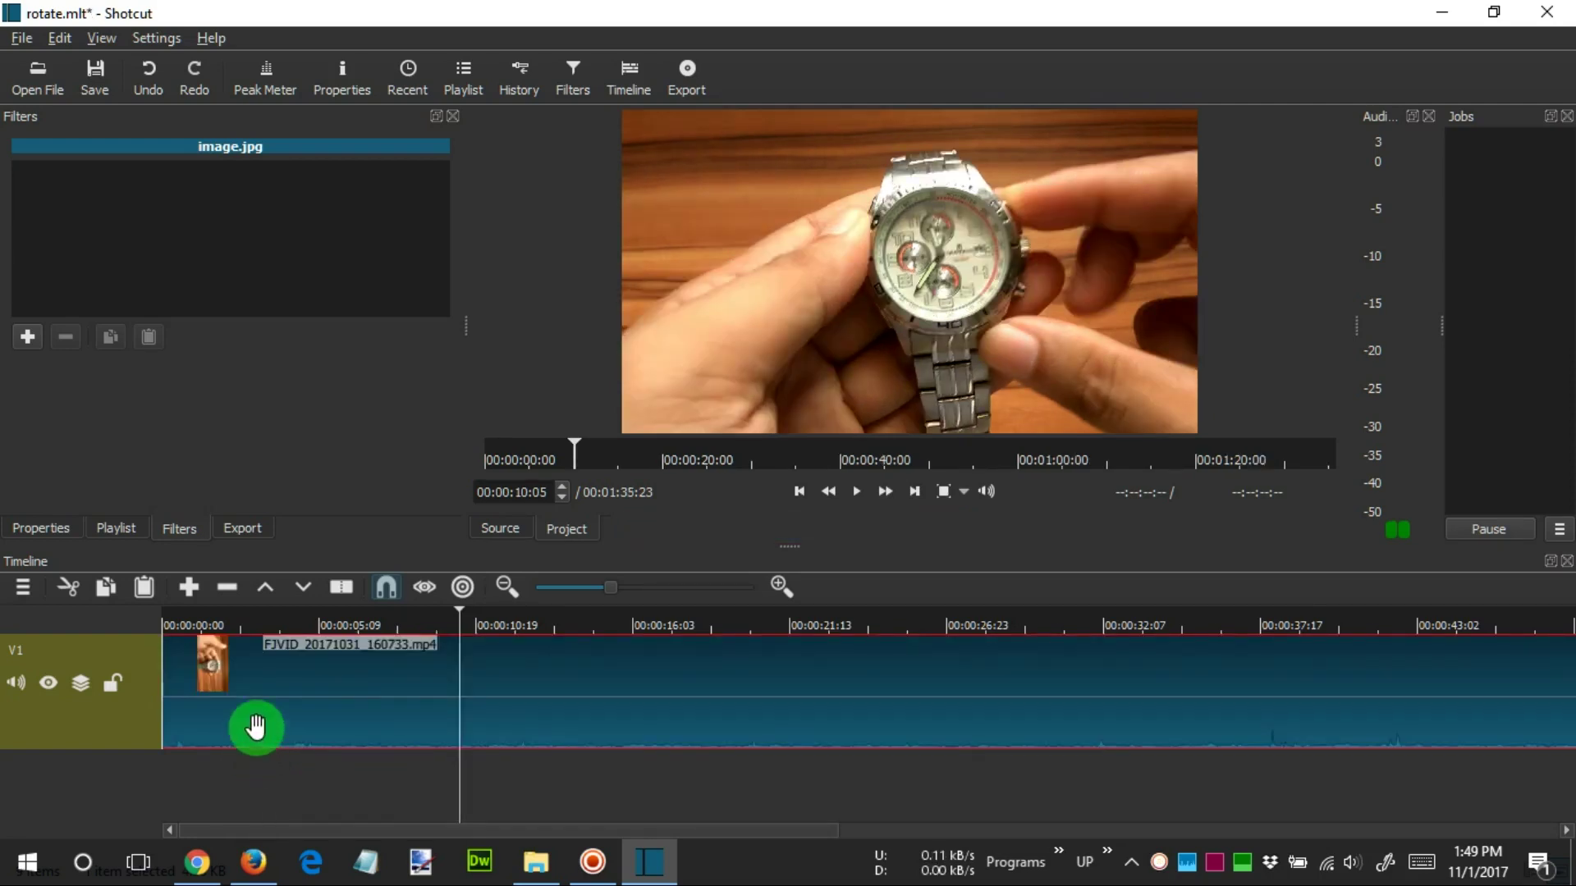
# - Queue an mp4 export of the timeline named rotate.mp4
pyautogui.click(697, 82)
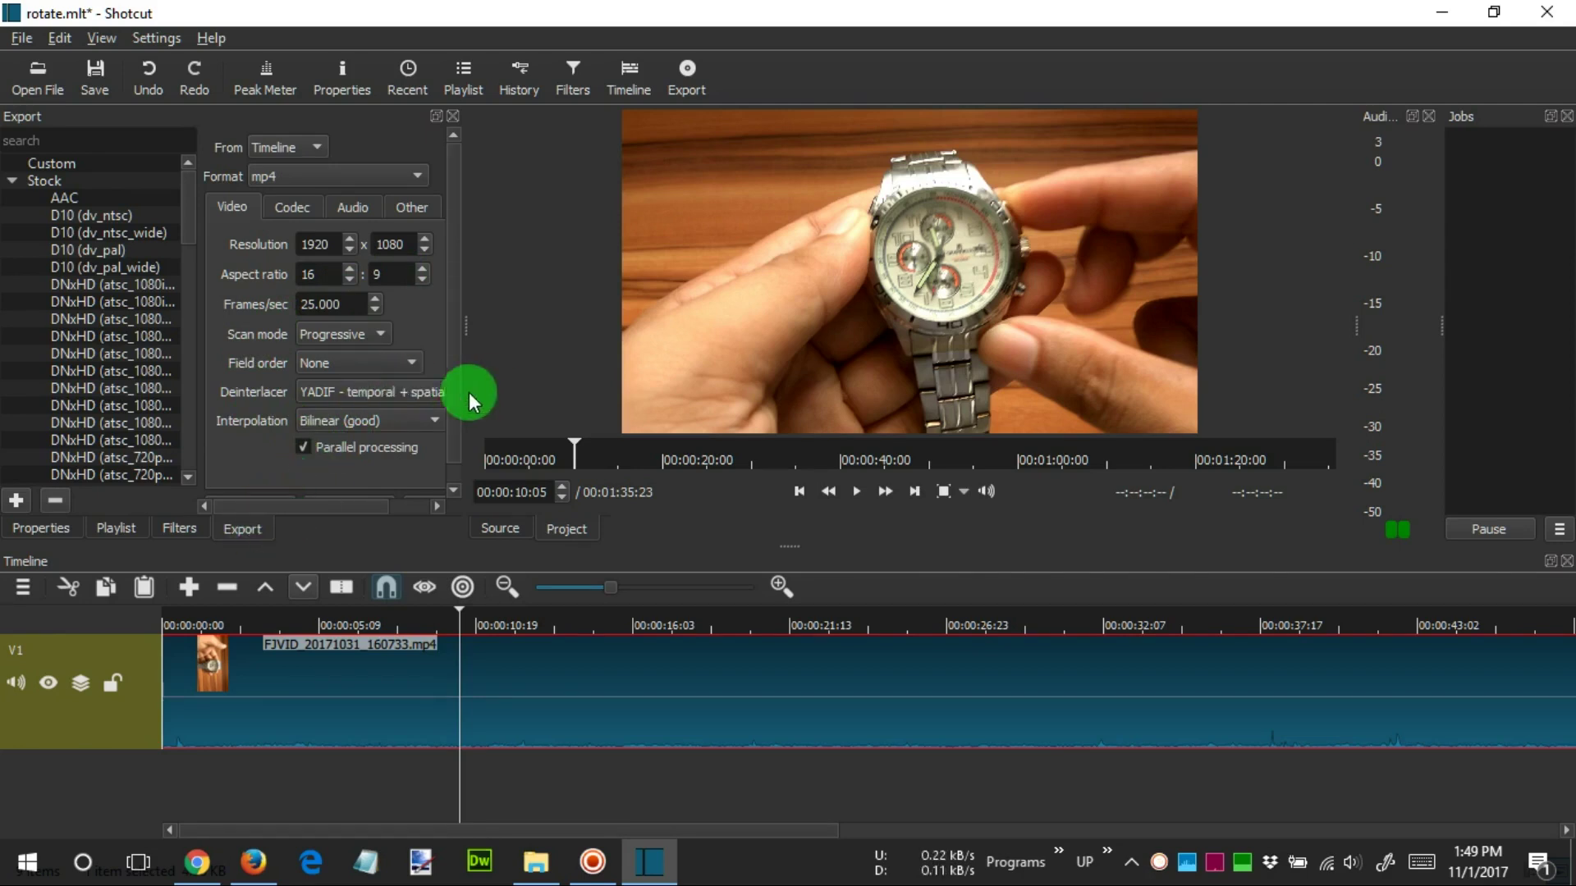
pyautogui.moveTo(455, 399); pyautogui.dragTo(450, 432)
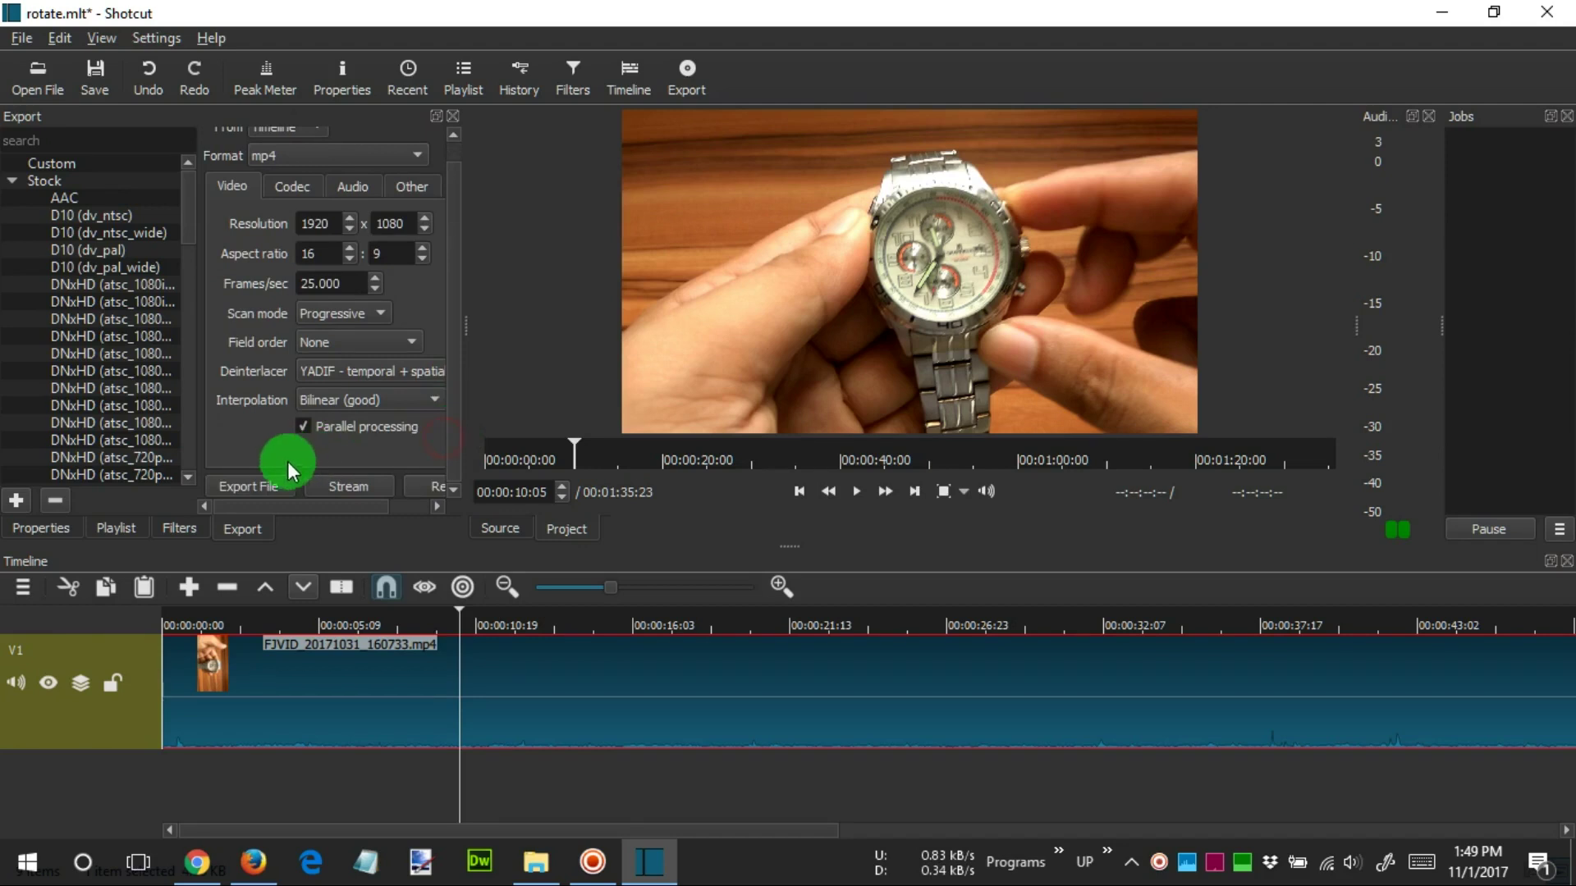
pyautogui.click(269, 485)
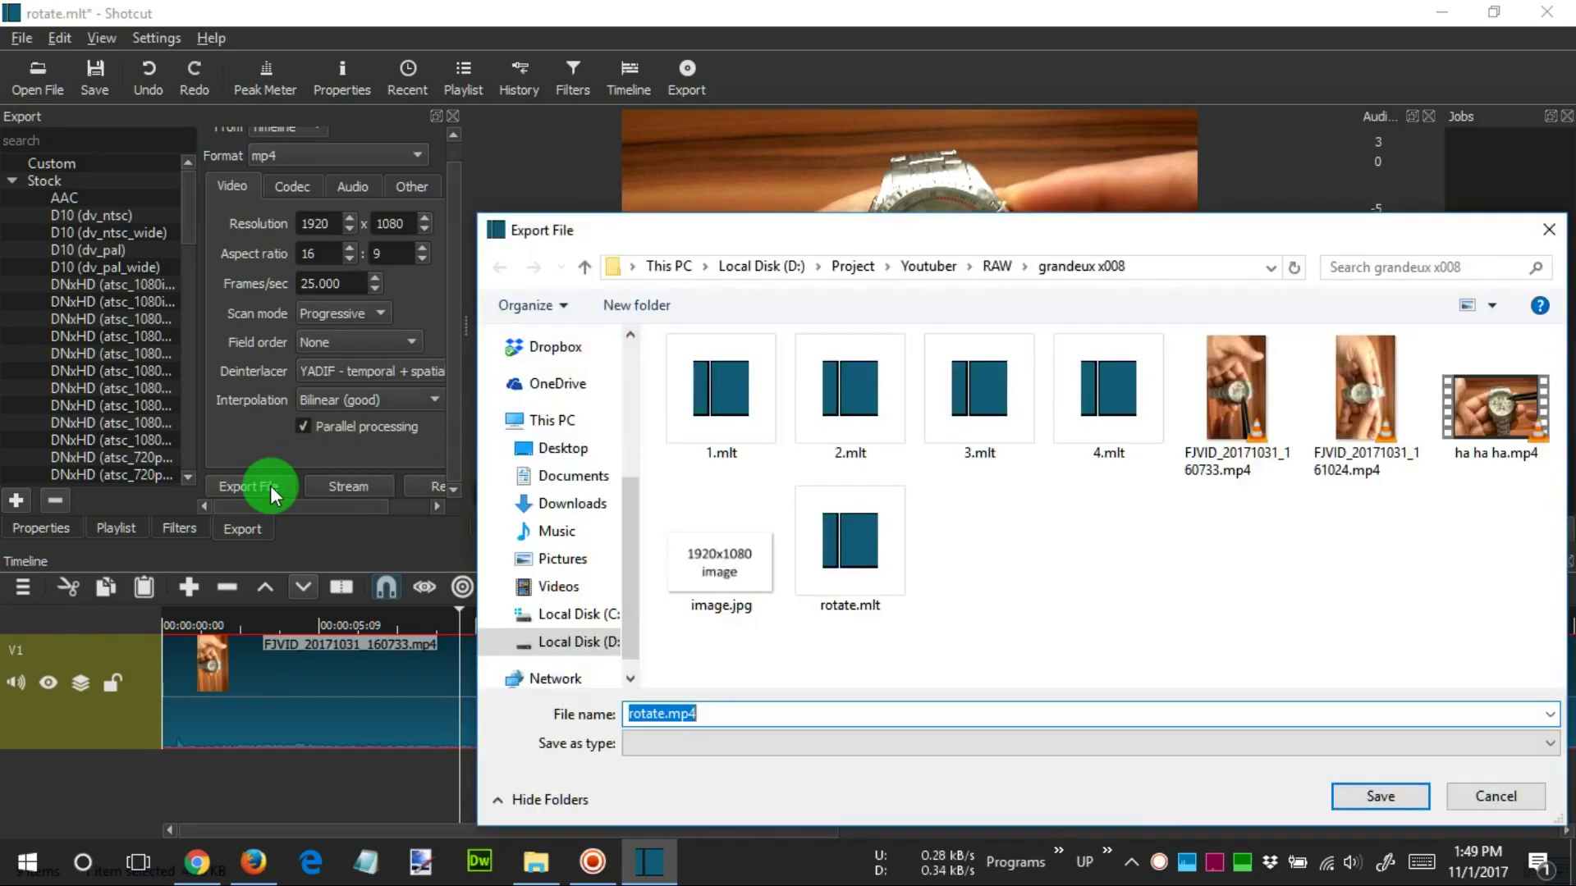
pyautogui.press('Return')
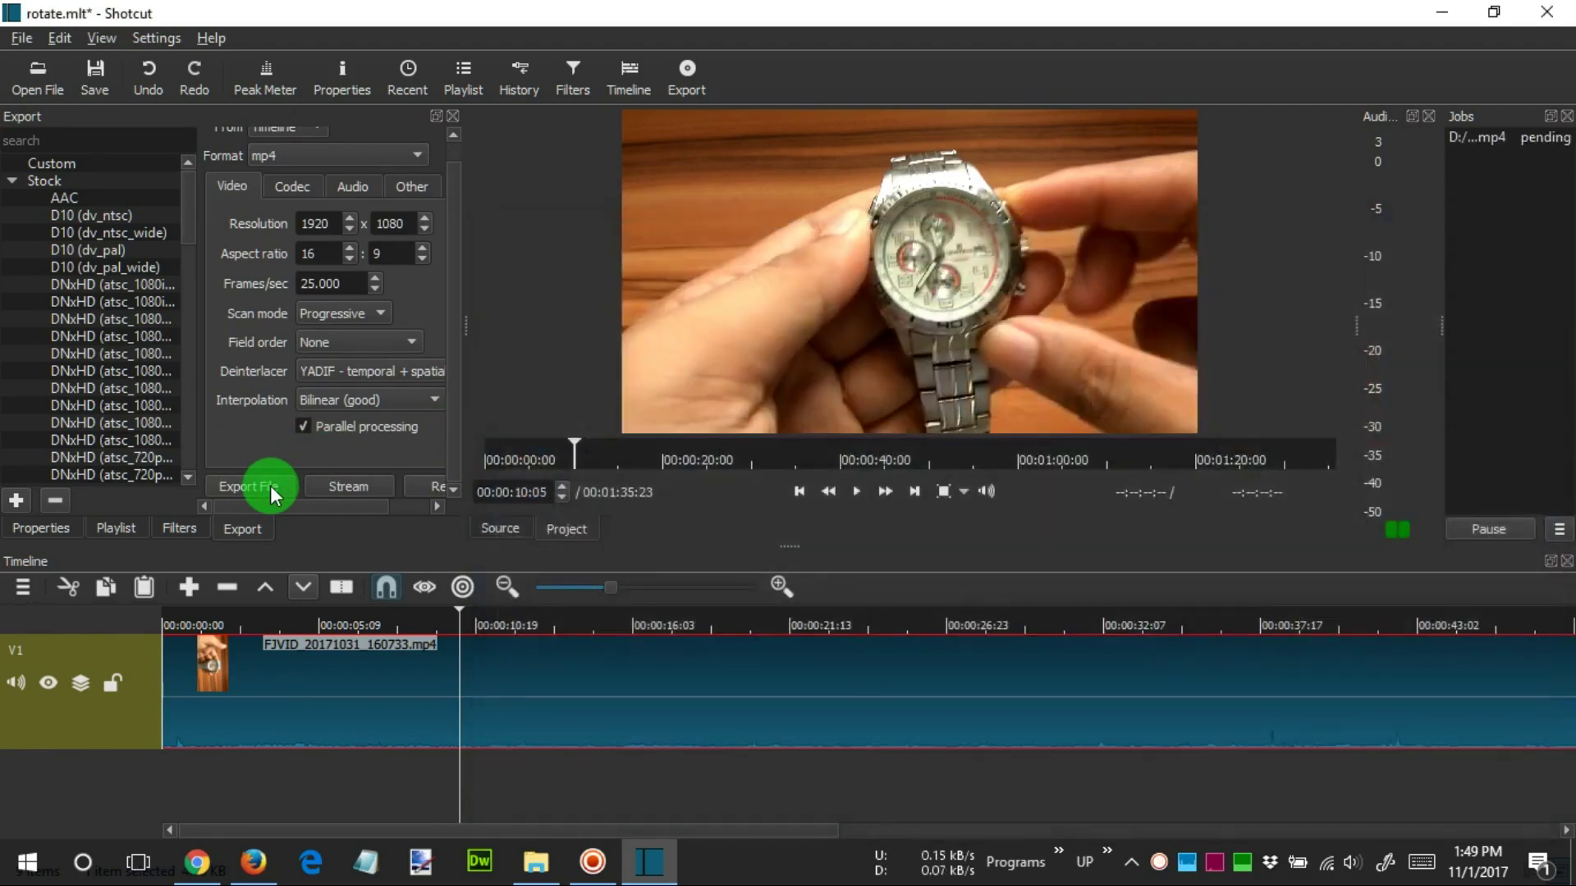